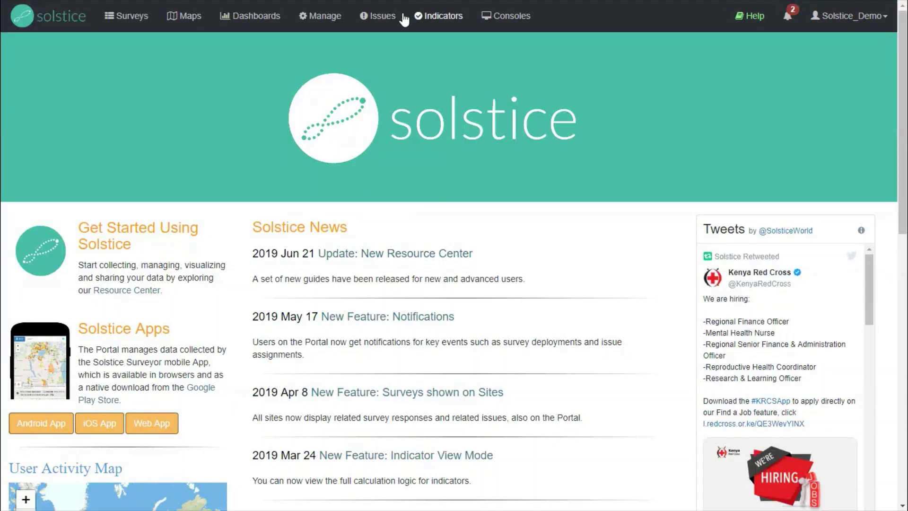
Step: Open the visualizations of the ODF Community Survey
left_click(125, 22)
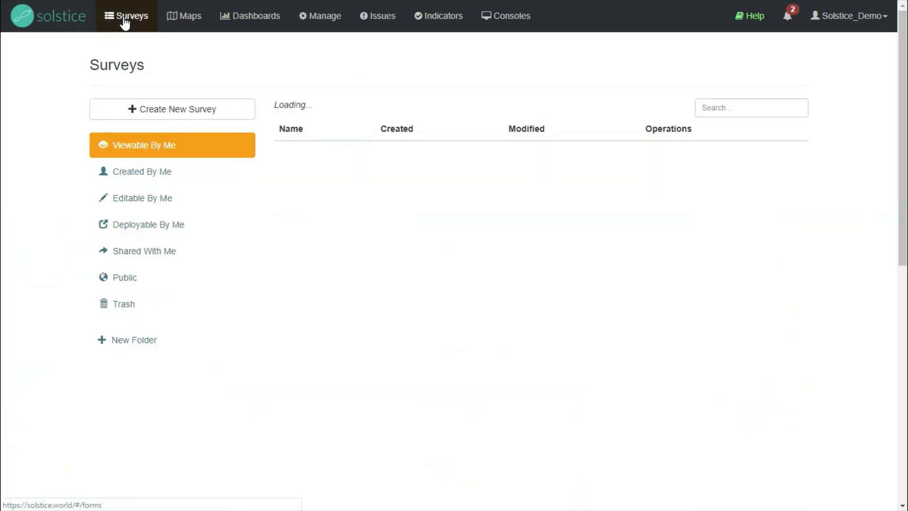
left_click(320, 160)
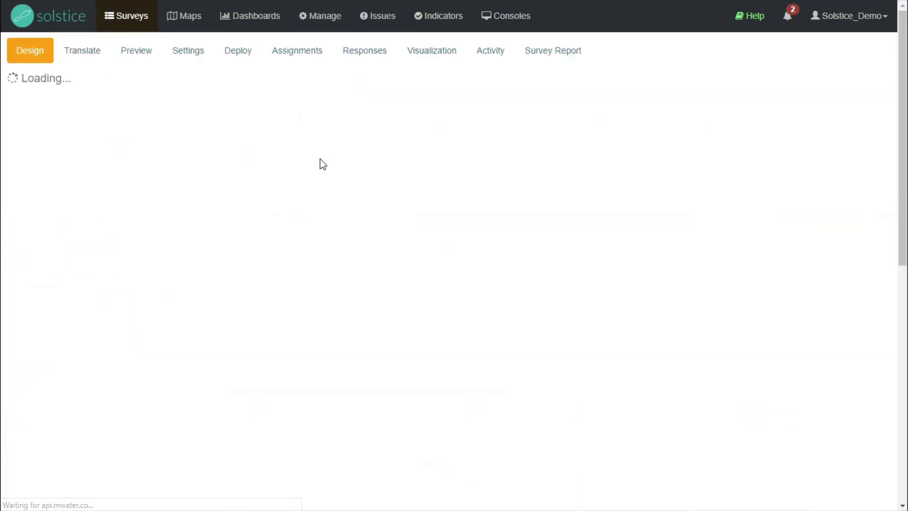
left_click(444, 57)
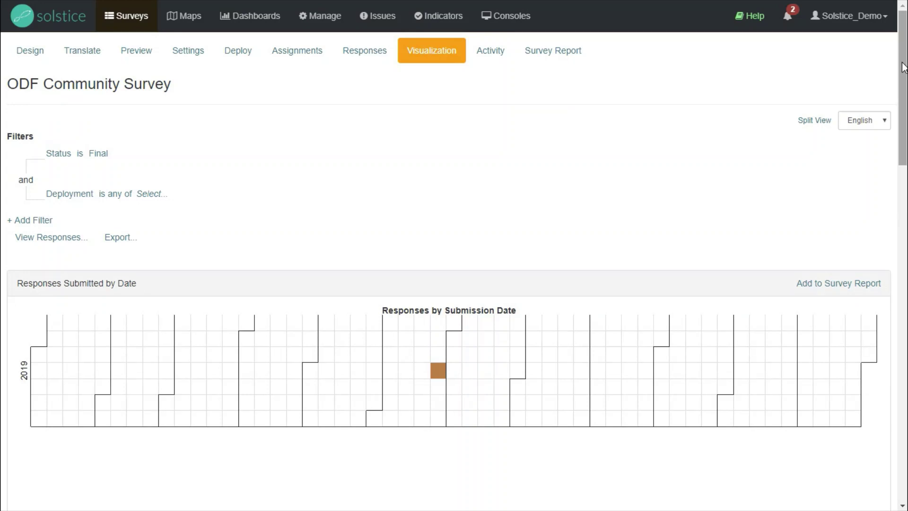
Step: Examine the survey's filters, submission calendar, ODF declaration chart, declaration dates and community map
mouse_move(55, 154)
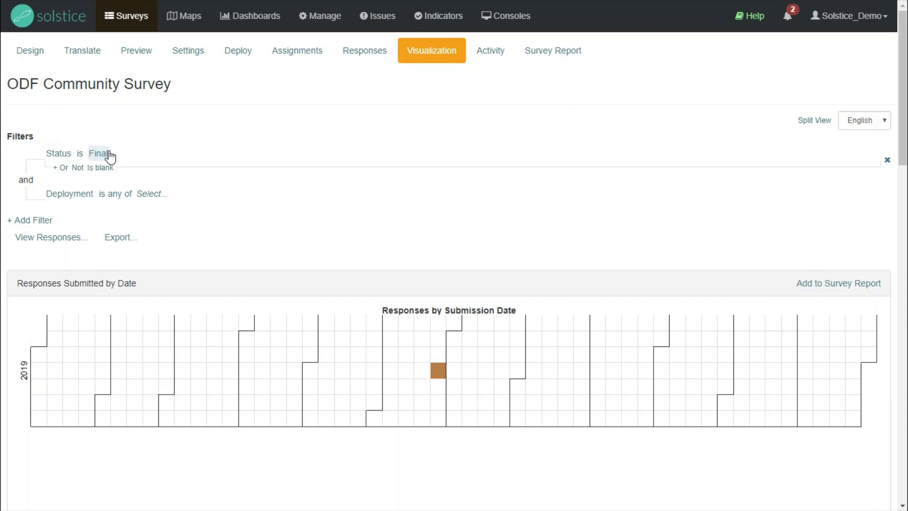
scroll(811, 75, "down", 4)
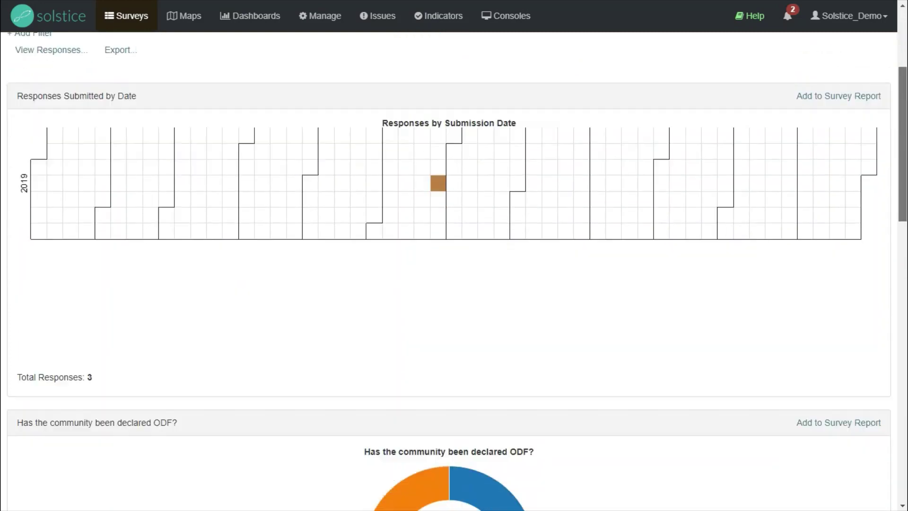
mouse_move(439, 188)
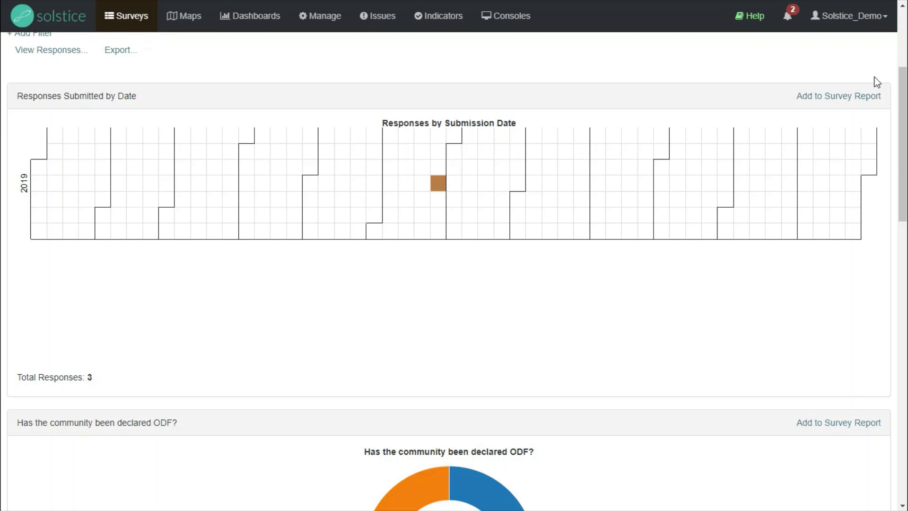
left_click_drag(903, 83, 881, 182)
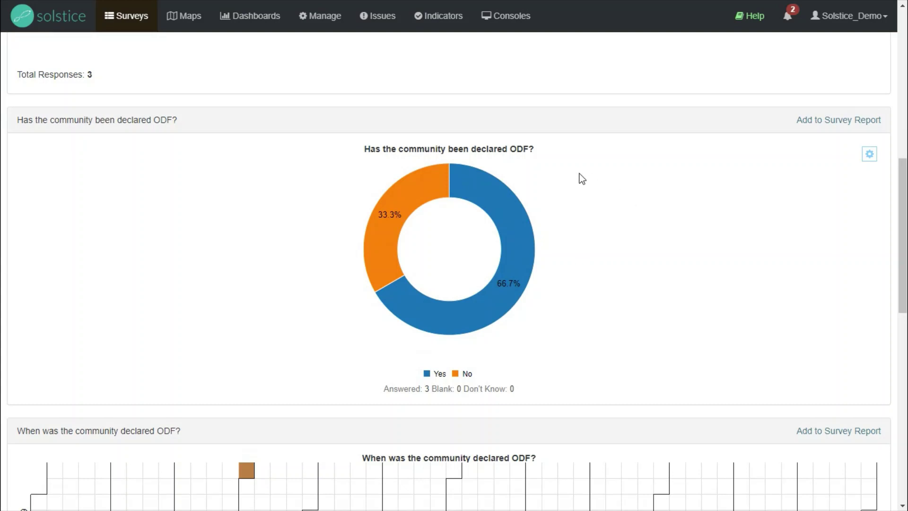
mouse_move(521, 216)
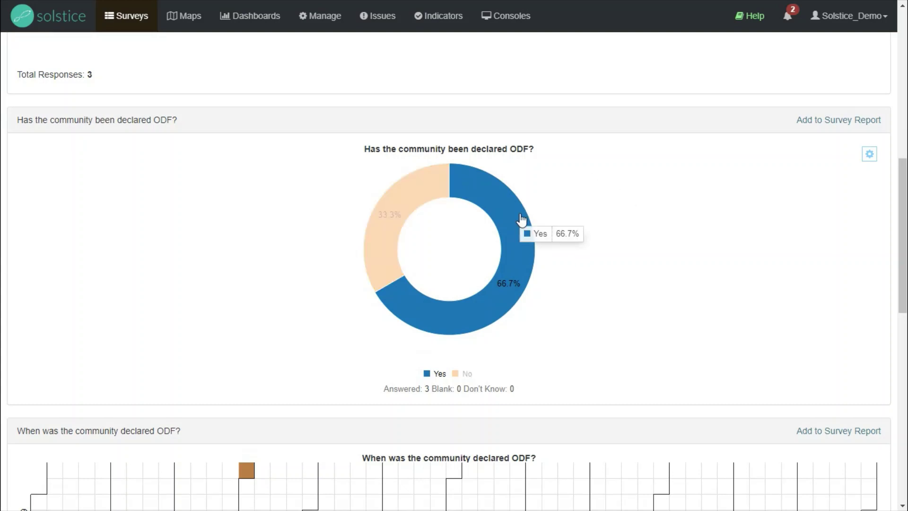
mouse_move(401, 206)
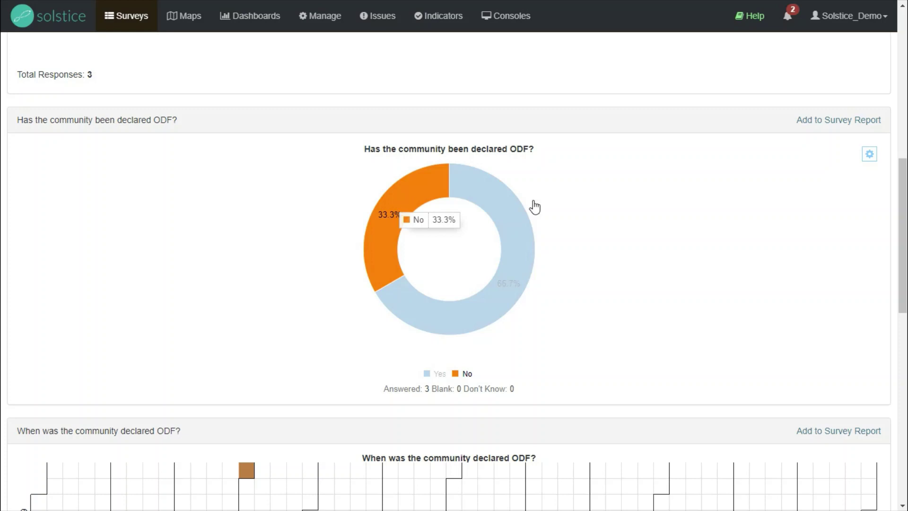
left_click_drag(901, 199, 899, 268)
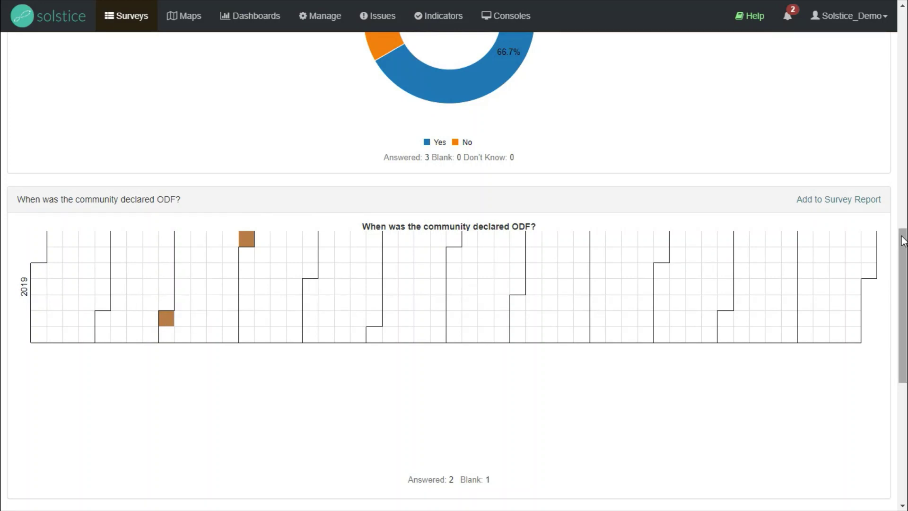
left_click_drag(904, 242, 903, 359)
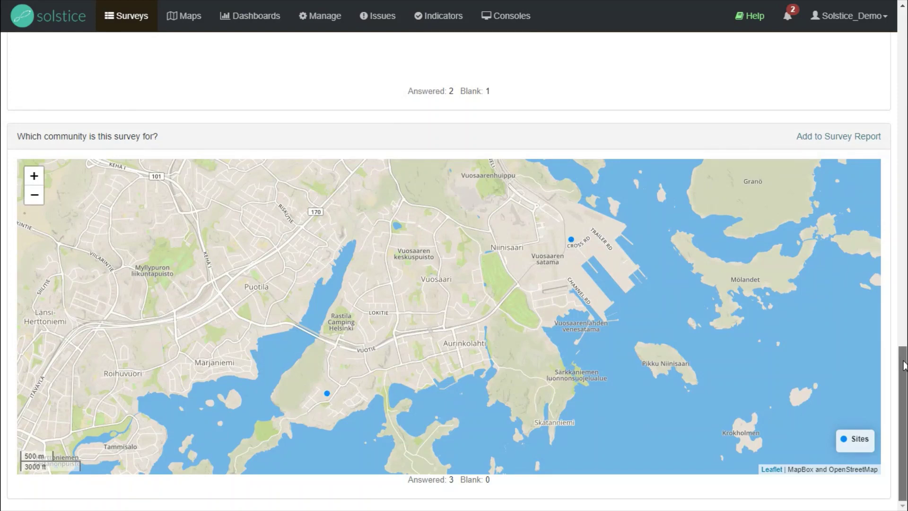
left_click_drag(903, 364, 904, 26)
mouse_move(411, 170)
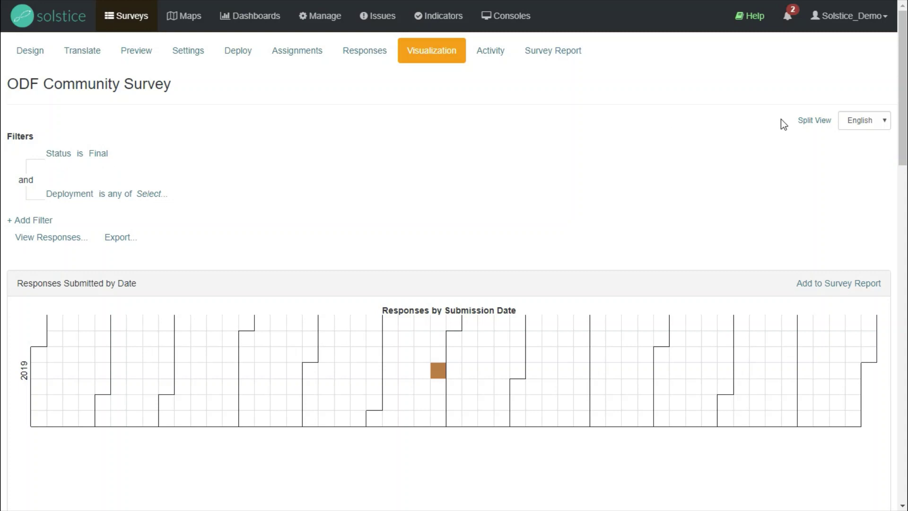
Step: Split the visualizations into two side-by-side views for comparison
left_click(821, 122)
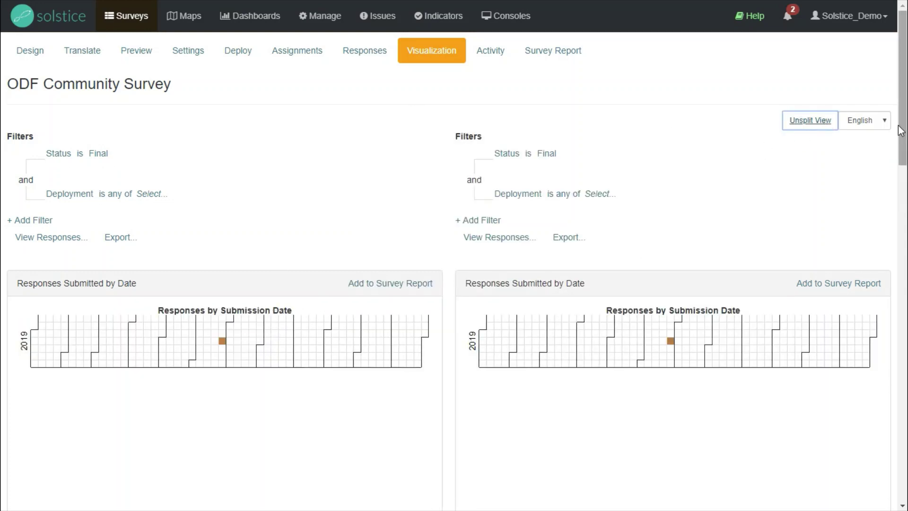
scroll(450, 284, "down", 2)
scroll(449, 284, "up", 2)
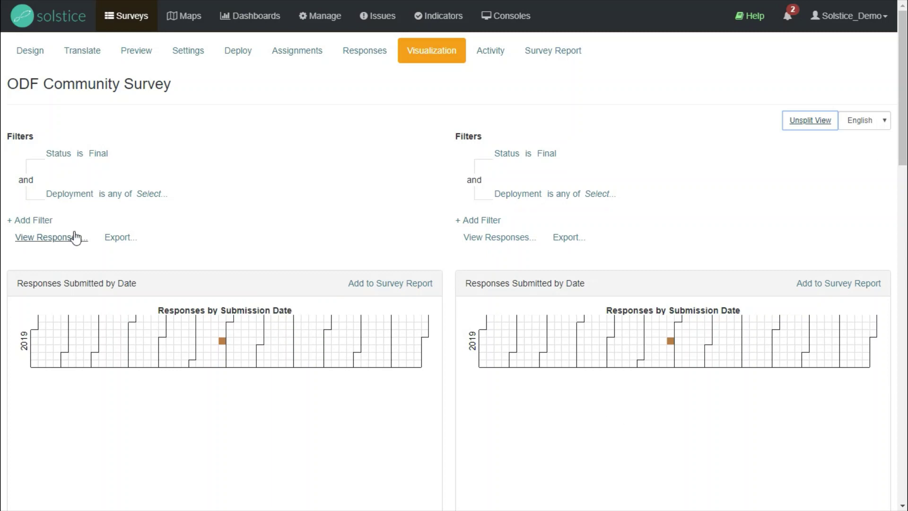
Step: Add a filter to the first view so that "Has the community been declared ODF?" is any of Yes
left_click(47, 221)
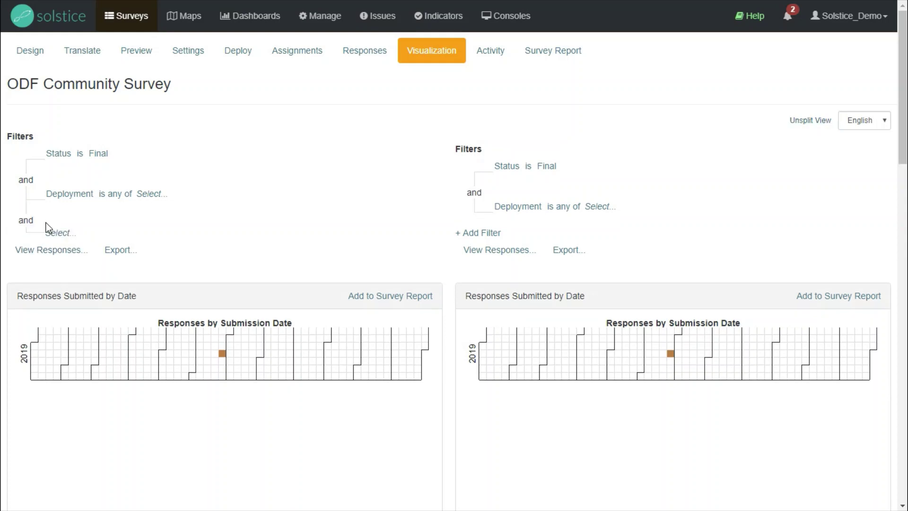
left_click(60, 233)
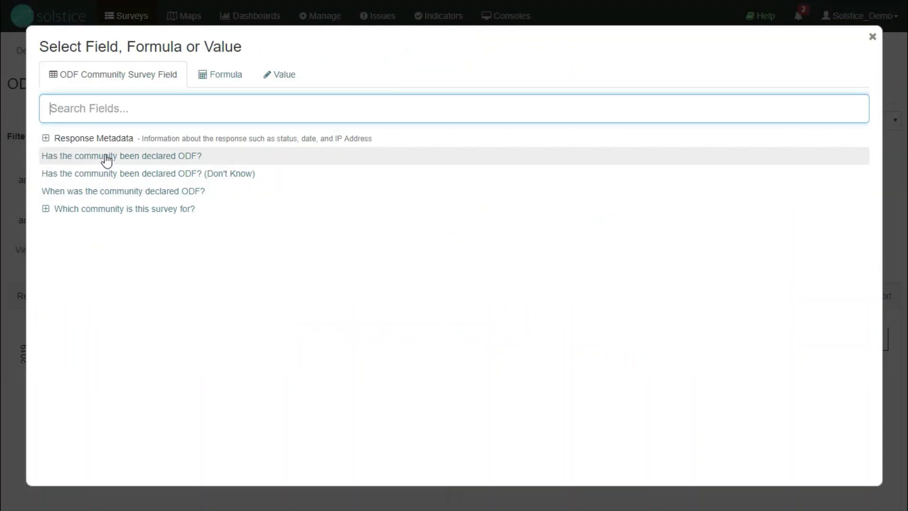
left_click(148, 167)
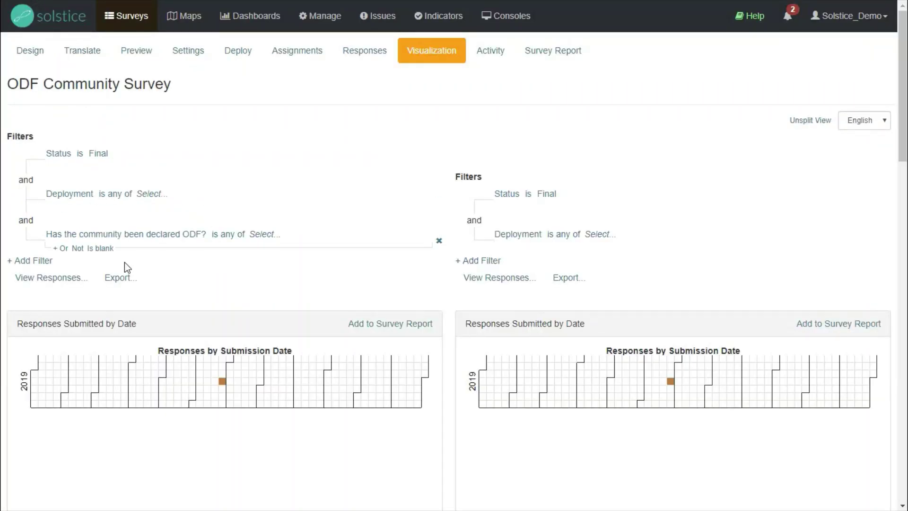
left_click(261, 235)
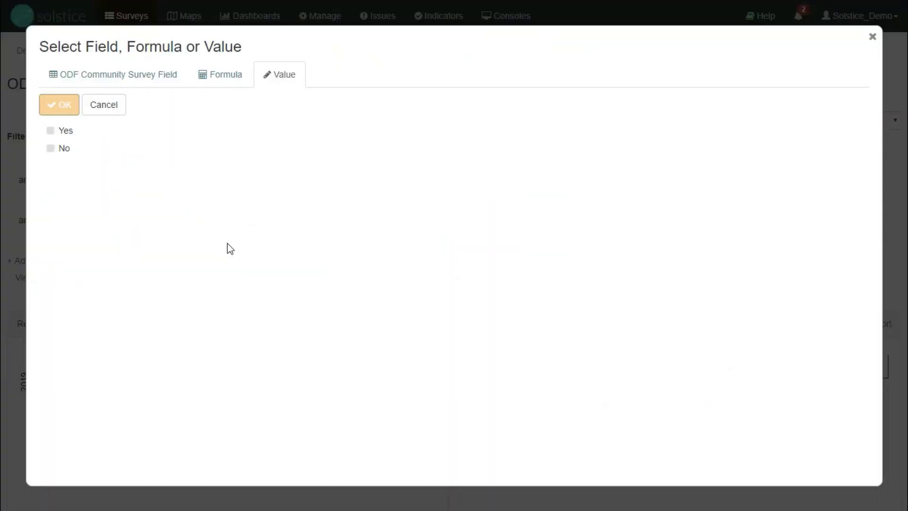
left_click(65, 131)
left_click(60, 108)
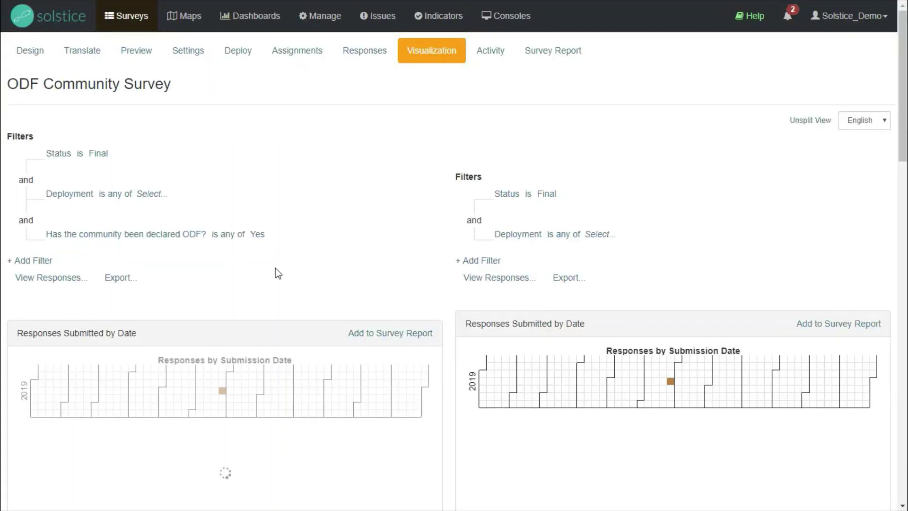
mouse_move(85, 236)
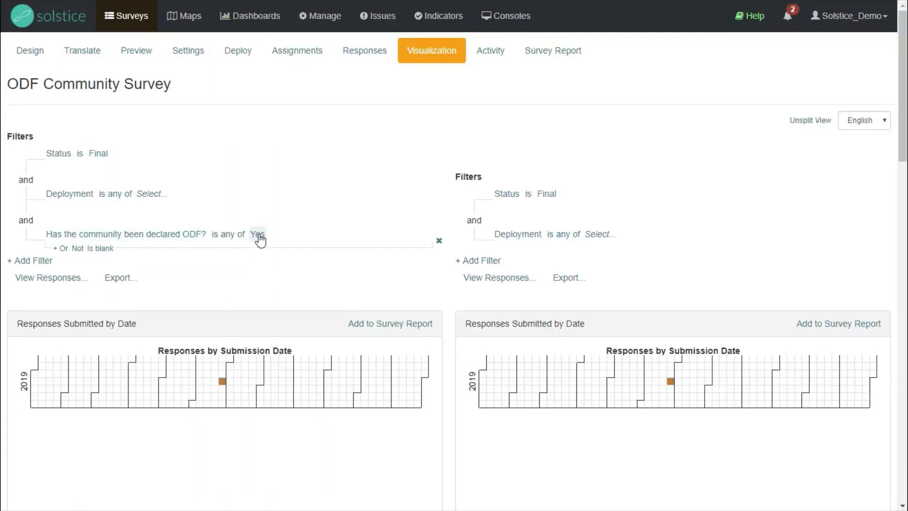
Step: Add a filter to the second view so that "Has the community been declared ODF?" is any of No
left_click(473, 261)
left_click(498, 263)
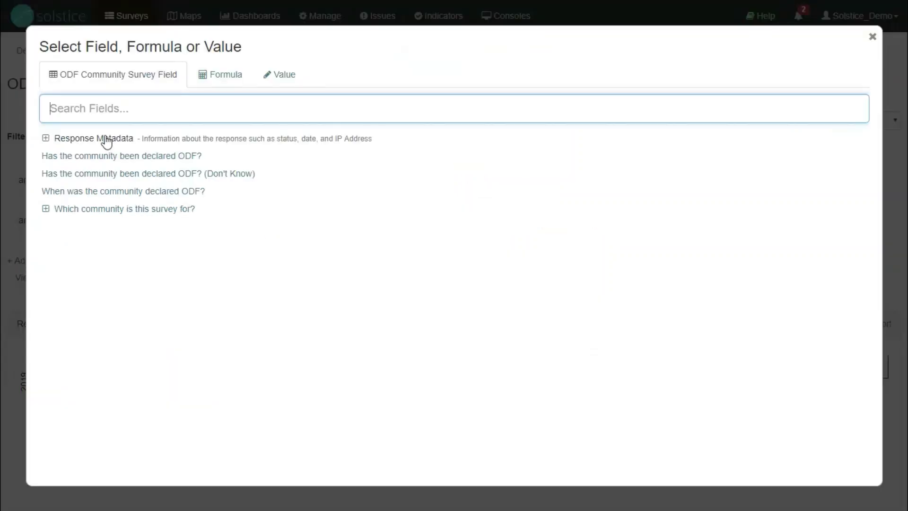
left_click(96, 157)
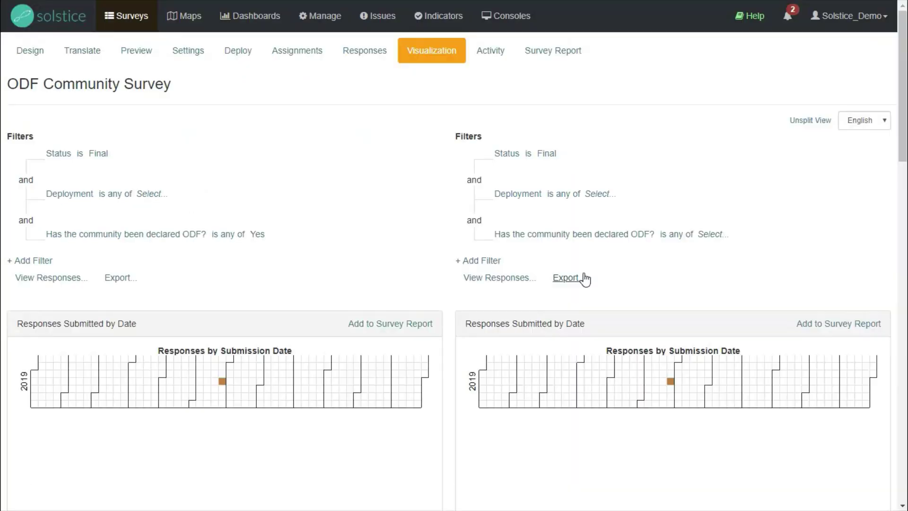
left_click(717, 240)
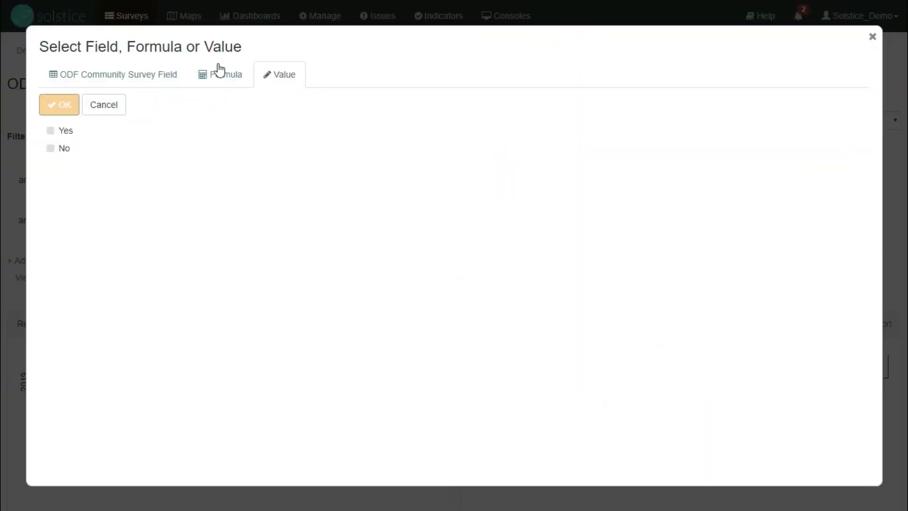
left_click(50, 149)
left_click(63, 108)
Step: Compare the response totals, ODF declaration charts, declaration dates and community maps of the two filtered views
scroll(382, 312, "down", 12)
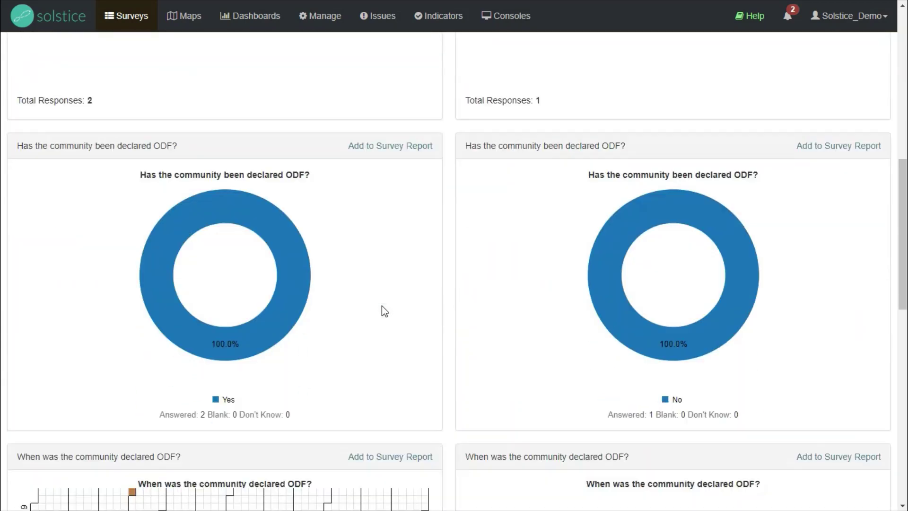
mouse_move(239, 327)
mouse_move(621, 340)
scroll(634, 340, "down", 1)
scroll(635, 340, "down", 8)
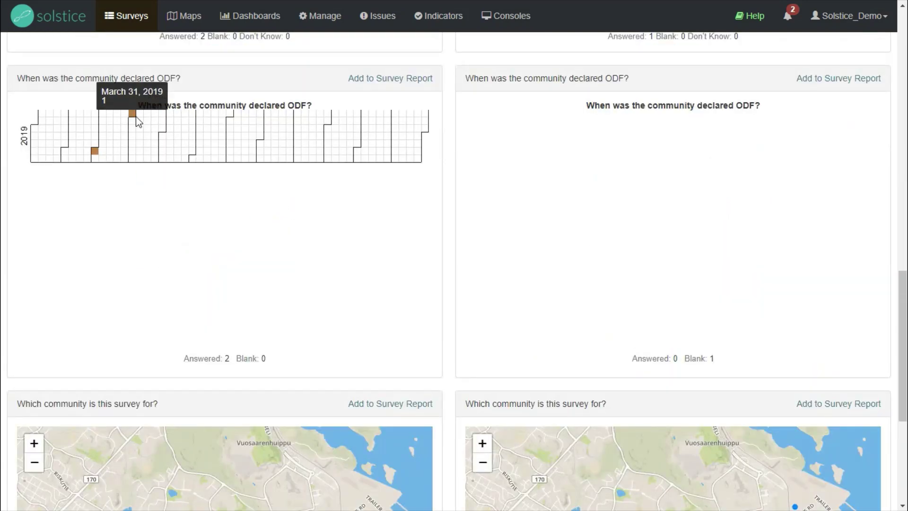
scroll(224, 220, "down", 6)
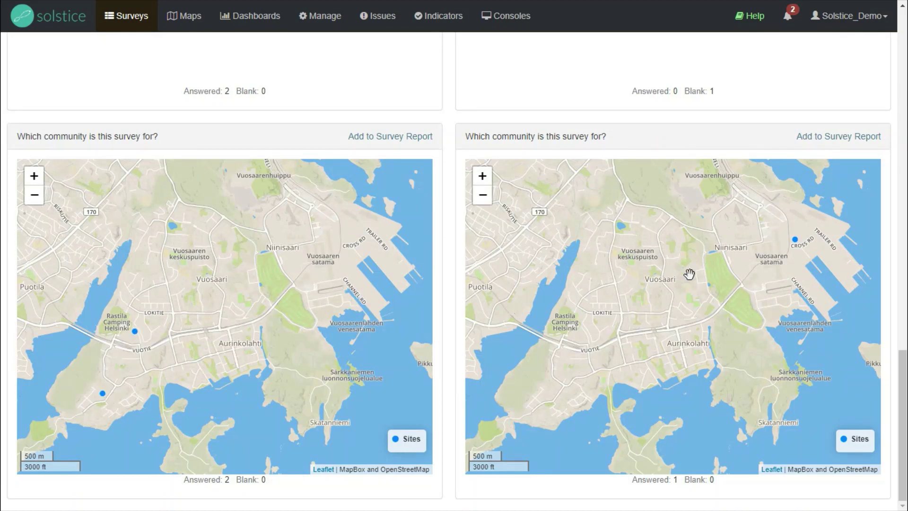
scroll(790, 255, "up", 20)
mouse_move(733, 207)
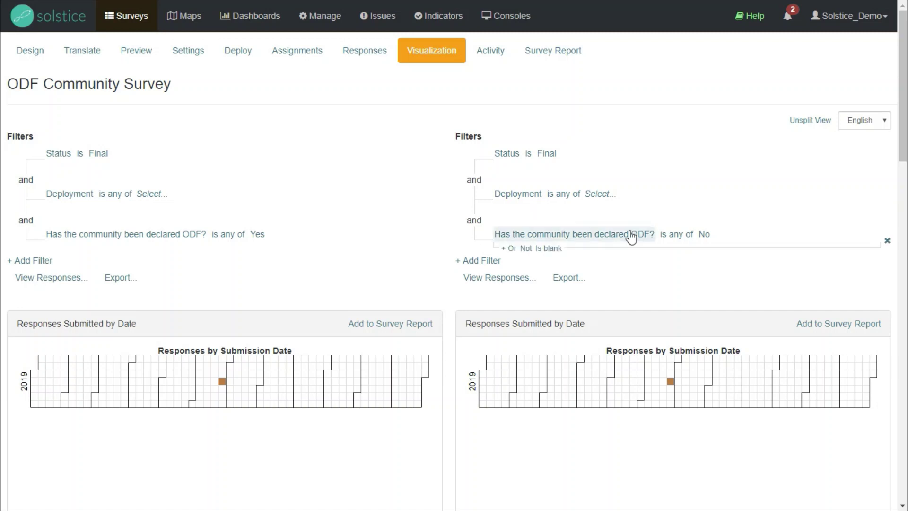
scroll(600, 237, "down", 10)
scroll(597, 231, "up", 8)
scroll(597, 231, "up", 3)
scroll(629, 456, "down", 9)
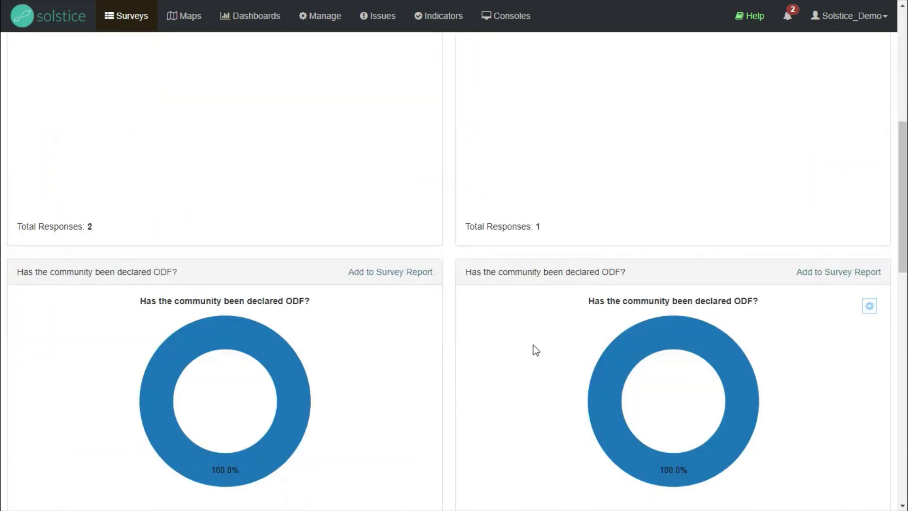
scroll(387, 290, "up", 10)
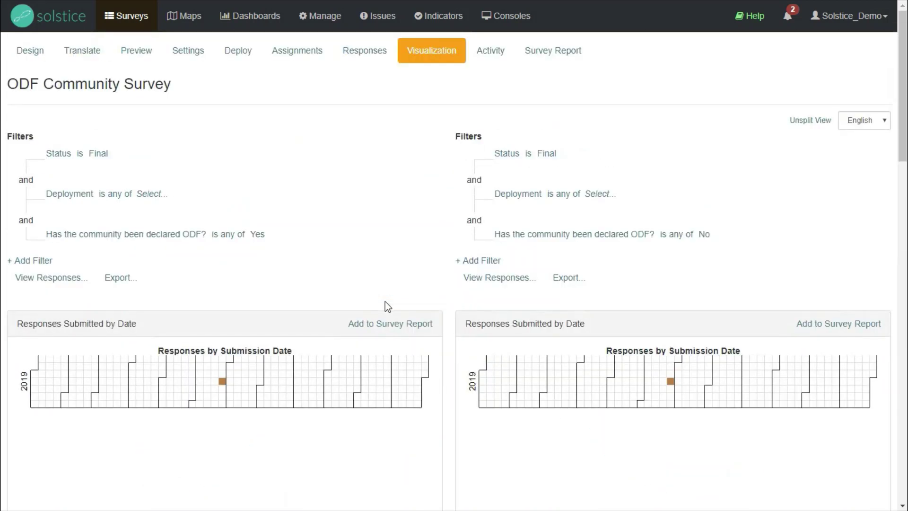
Step: Add the first view's "Has the community been declared ODF?" chart and "Which community is this survey for?" map to the survey report
scroll(438, 295, "down", 9)
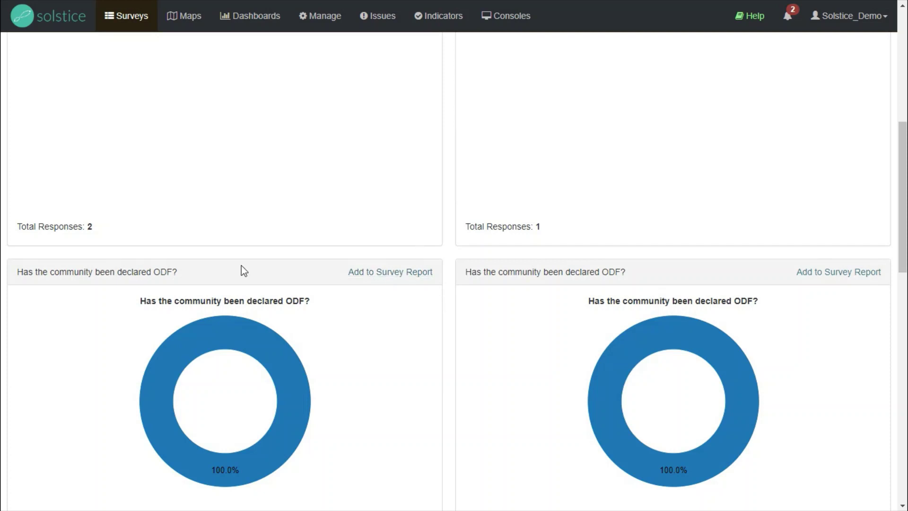
left_click(396, 272)
scroll(395, 275, "down", 7)
scroll(395, 273, "down", 5)
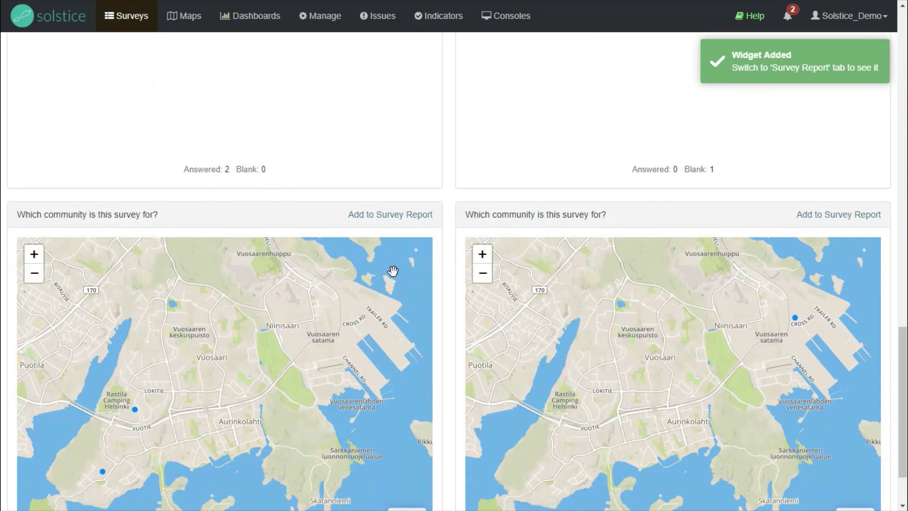
left_click(402, 217)
scroll(402, 217, "up", 15)
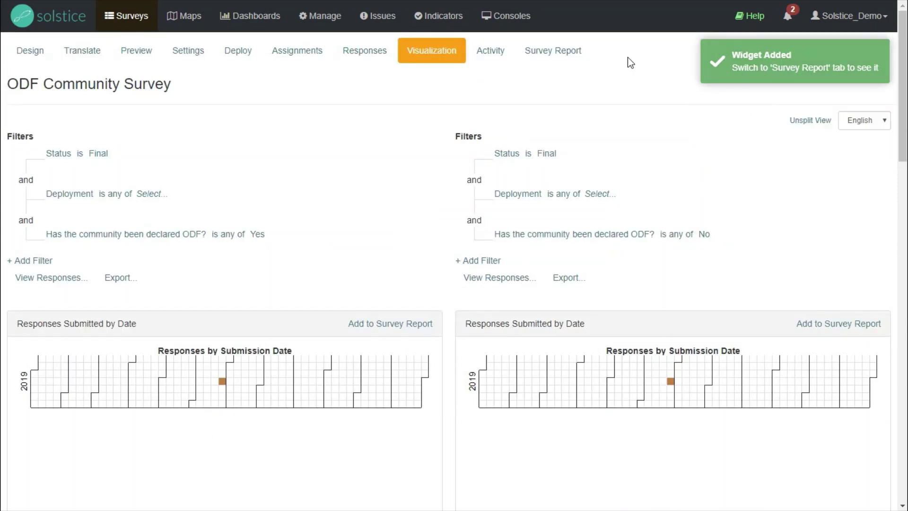
Step: Open the survey report and review the added map and donut chart
left_click(554, 55)
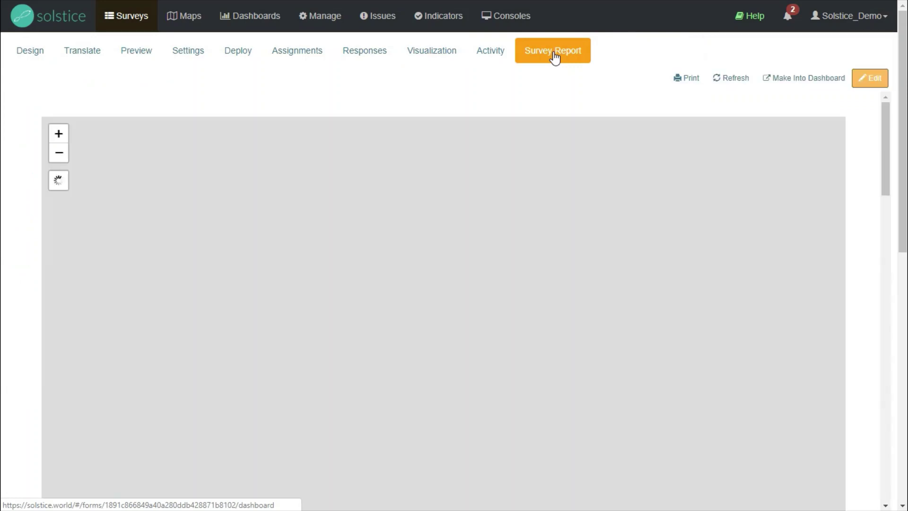
scroll(502, 137, "down", 10)
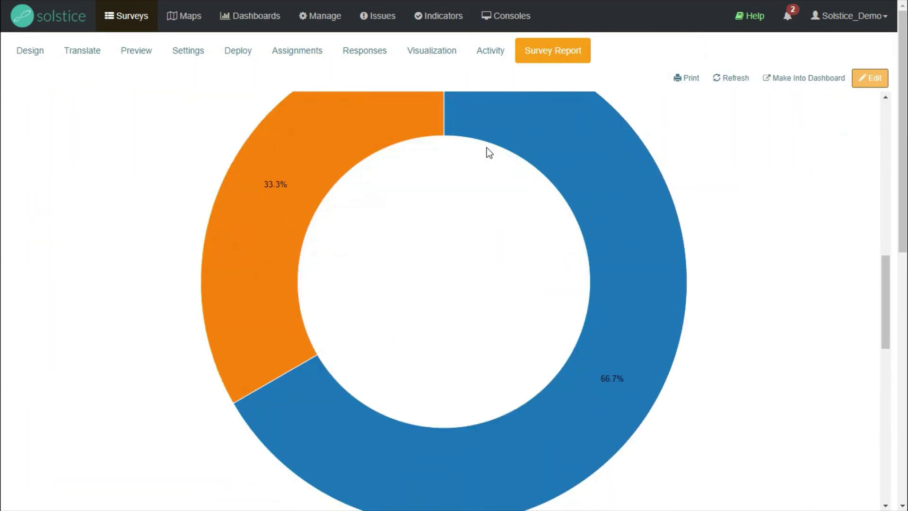
scroll(487, 148, "up", 10)
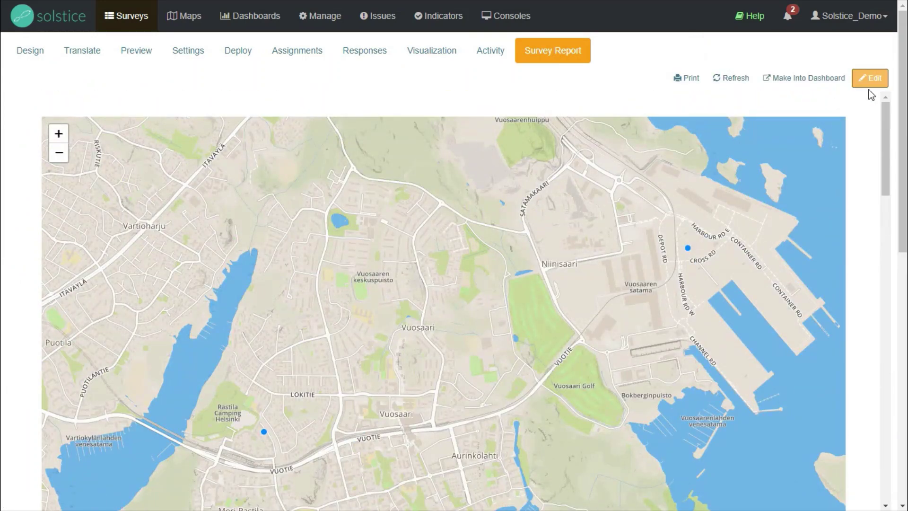
Step: Start editing the survey report and add the title "ODF Report" above the map
left_click(871, 80)
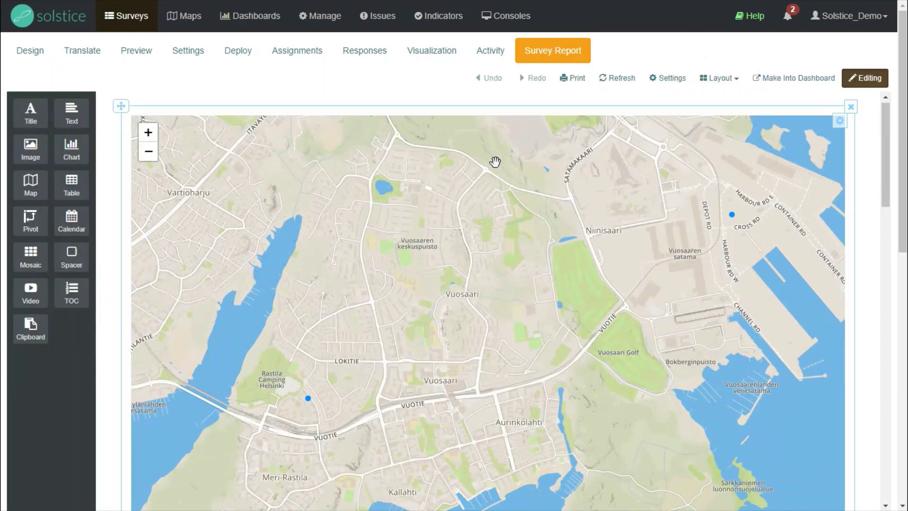
scroll(472, 185, "down", 10)
scroll(420, 204, "up", 8)
scroll(419, 204, "up", 2)
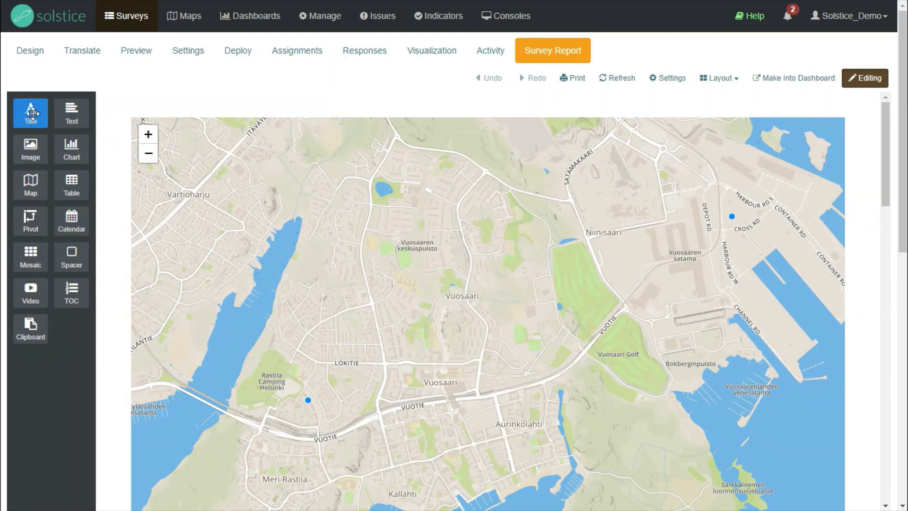
mouse_move(32, 113)
left_mouse_down()
mouse_move(152, 113)
mouse_move(40, 112)
left_mouse_up()
left_click_drag(18, 122, 202, 126)
type("ODF Report")
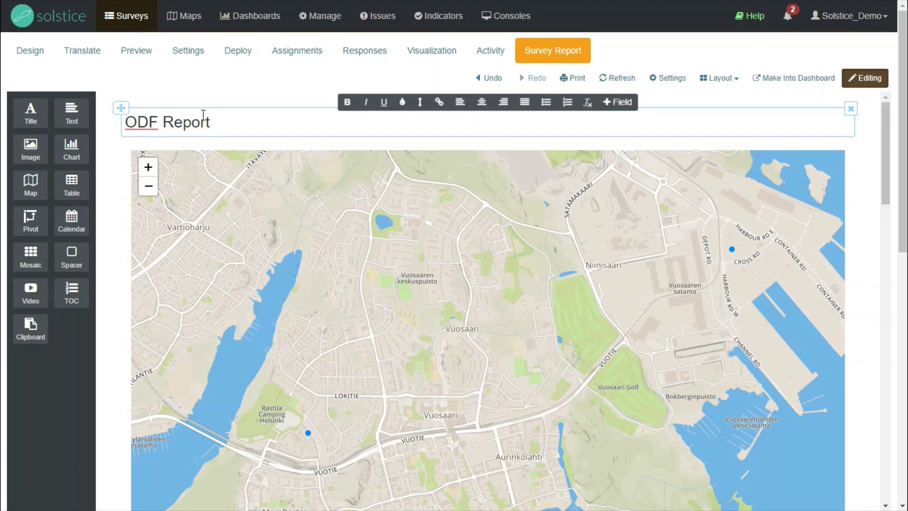
left_click(215, 106)
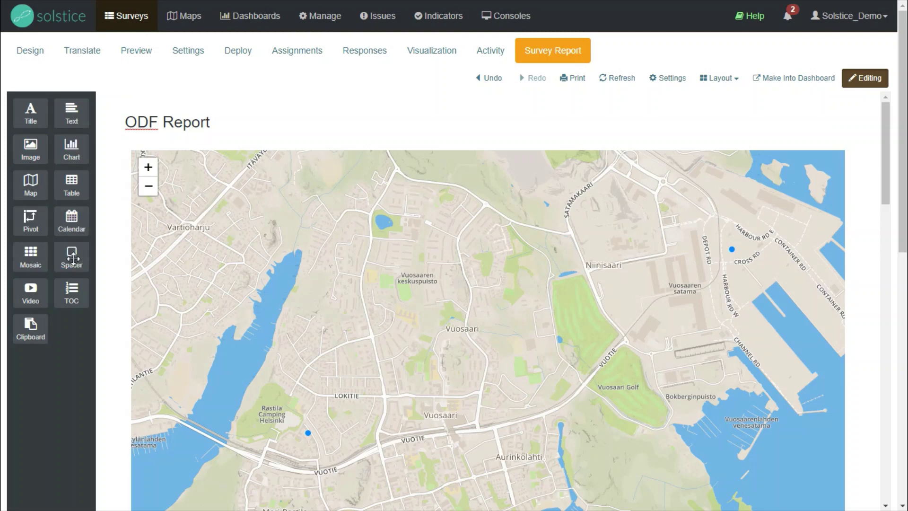
Step: Arrange the "Has the community been declared ODF?" donut chart side by side with the map beneath the report title
scroll(455, 246, "down", 6)
left_click_drag(486, 350, 470, 197)
scroll(470, 196, "down", 4)
left_click_drag(124, 339, 777, 164)
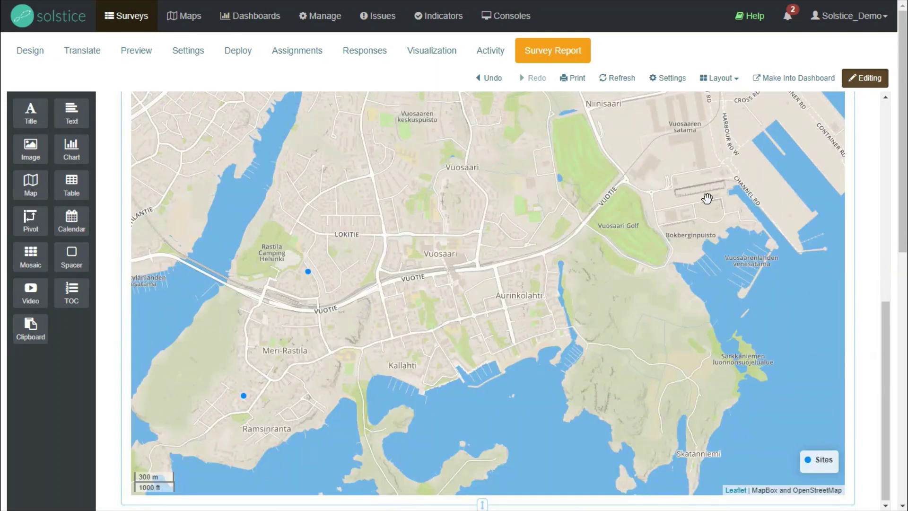
Step: Delete the extra full-width map from the report and make the remaining map about as tall as the donut chart
scroll(698, 209, "up", 6)
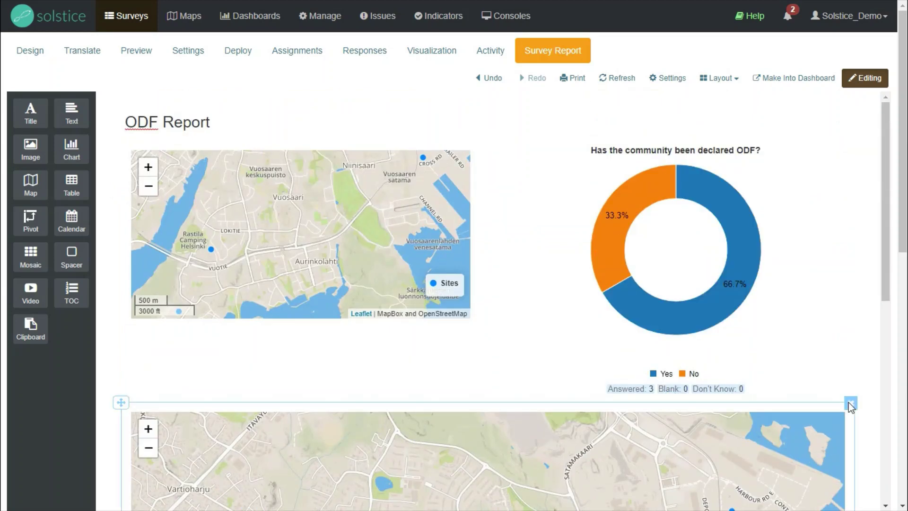
left_click(849, 403)
left_click_drag(298, 328, 308, 405)
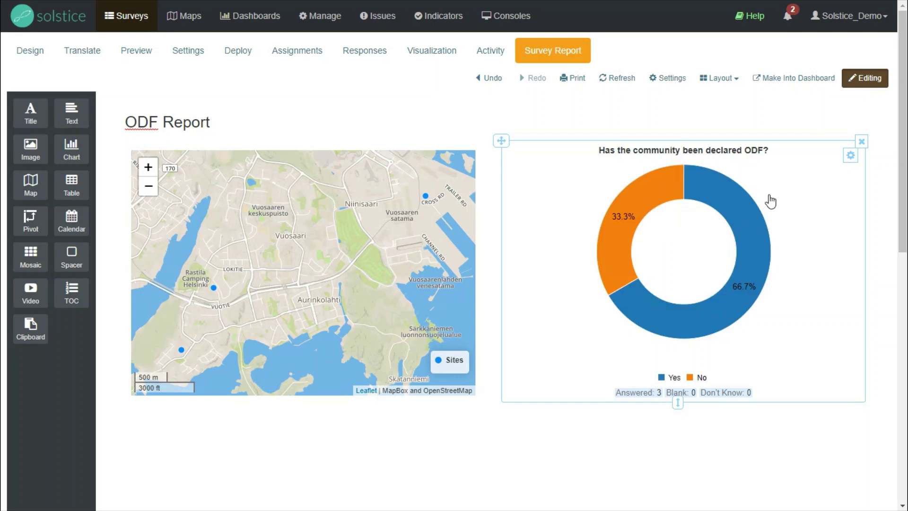
Step: Finish editing, temporarily filter the report by the donut chart's No slice, and view the response behind the map's easternmost site
left_click(865, 78)
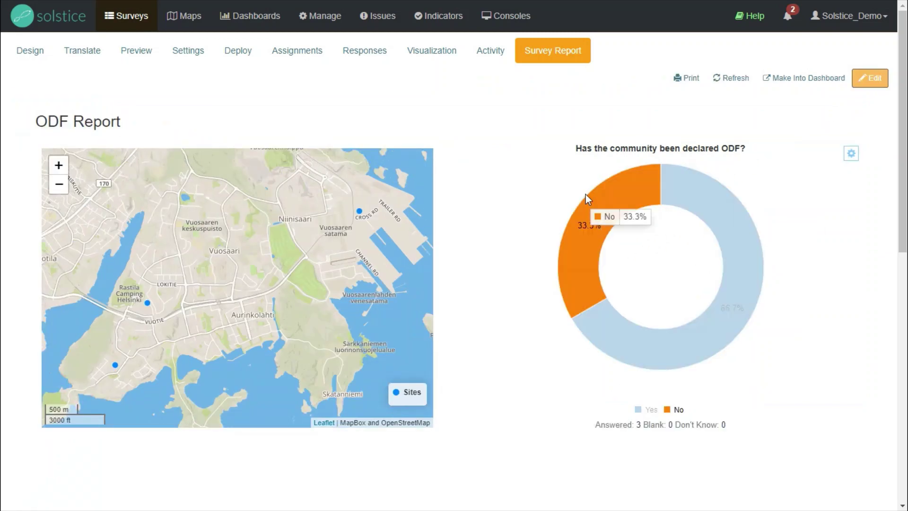
left_click(617, 206)
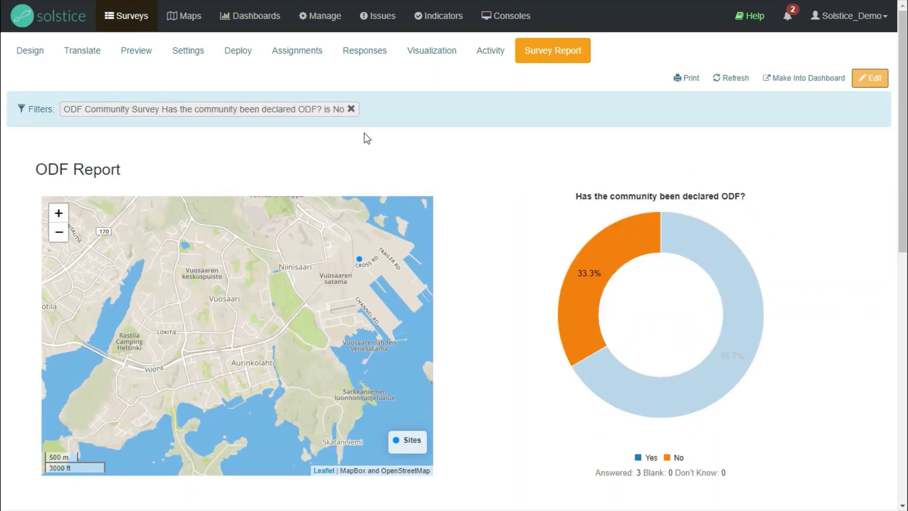
mouse_move(591, 264)
left_click(351, 109)
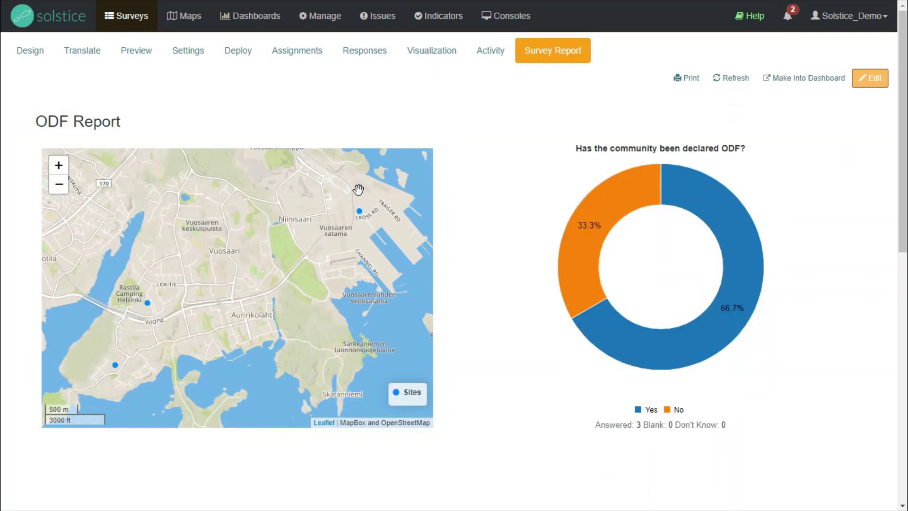
left_click(361, 213)
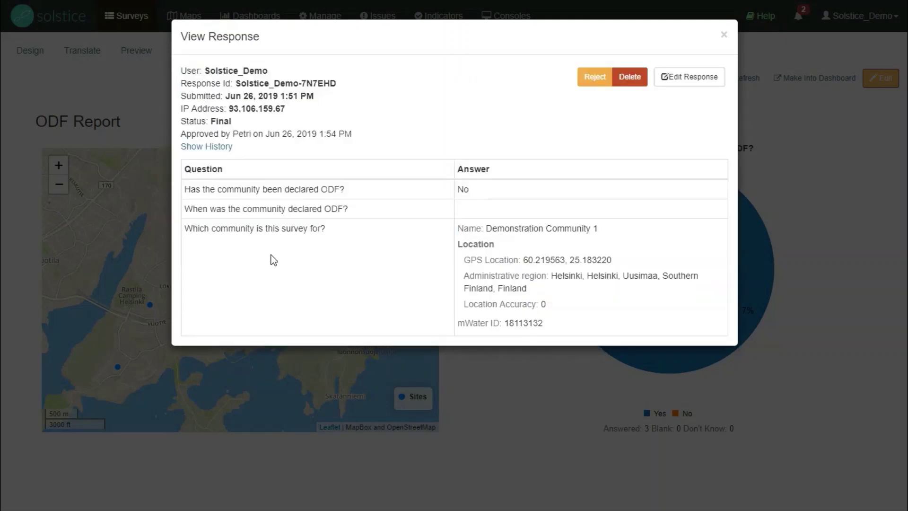
left_click(724, 35)
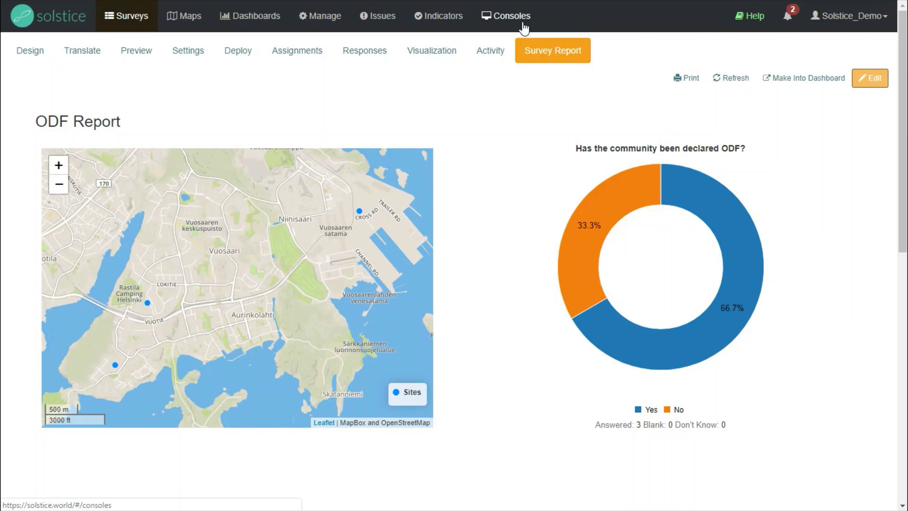
Step: Make the survey report into a dashboard and start editing it
left_click(812, 80)
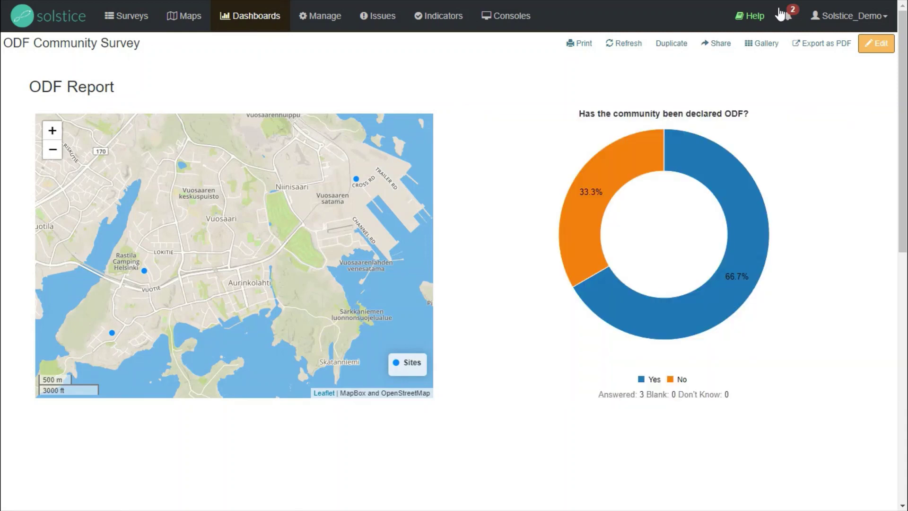
left_click(878, 43)
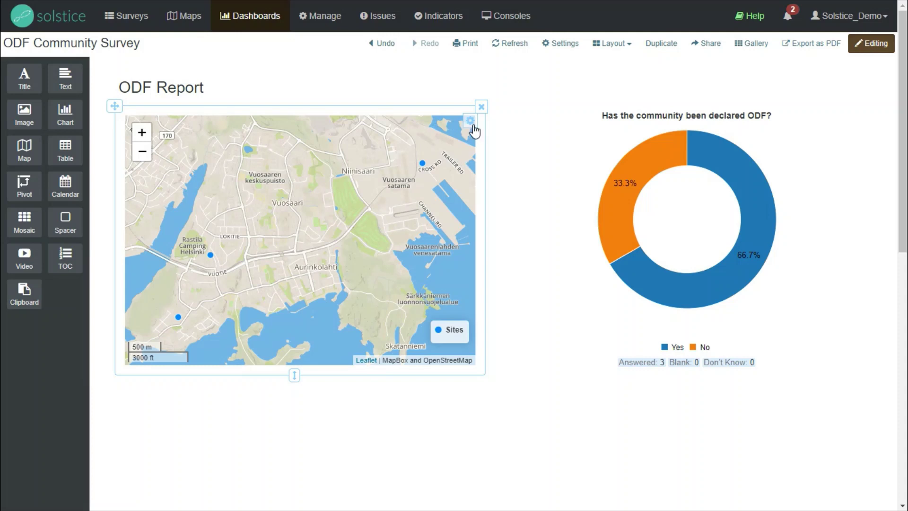
Step: Color the dashboard map's Sites layer by the answers to "Has the community been declared ODF?"
left_click(472, 126)
left_click(463, 142)
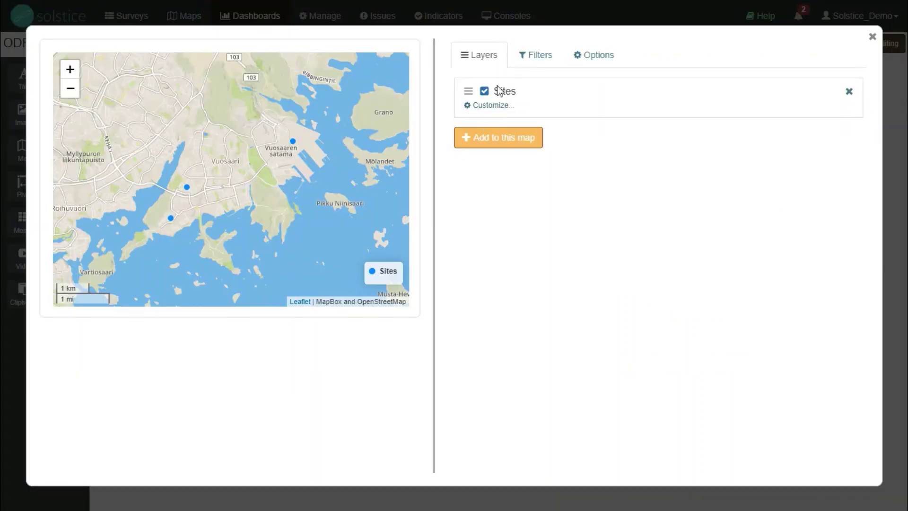
left_click(496, 106)
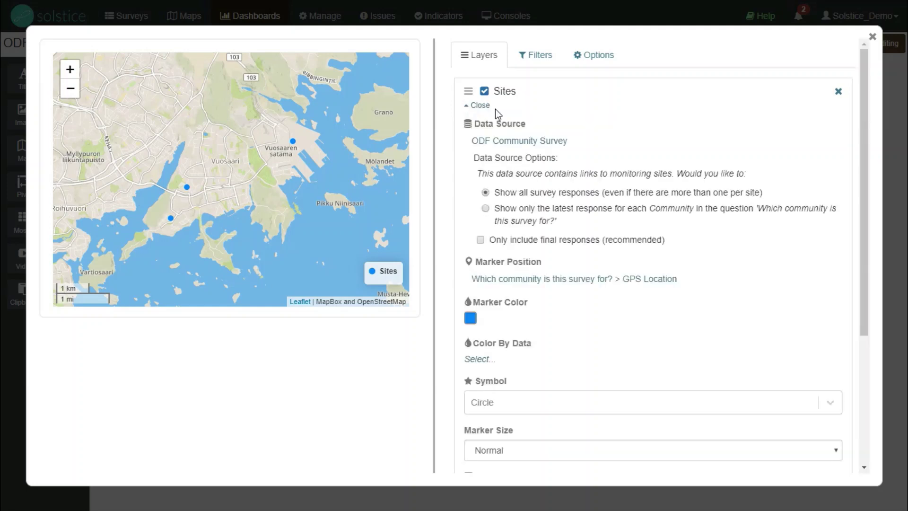
scroll(520, 124, "down", 1)
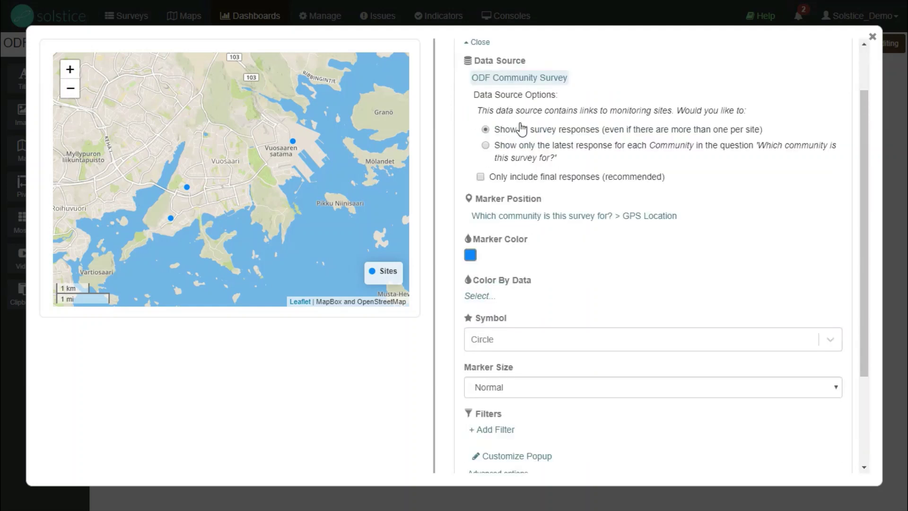
scroll(522, 128, "up", 1)
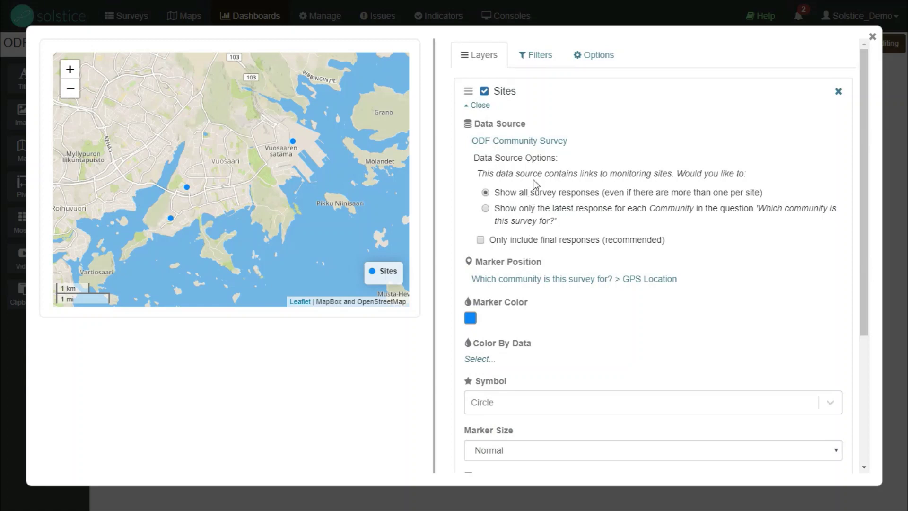
scroll(549, 199, "down", 1)
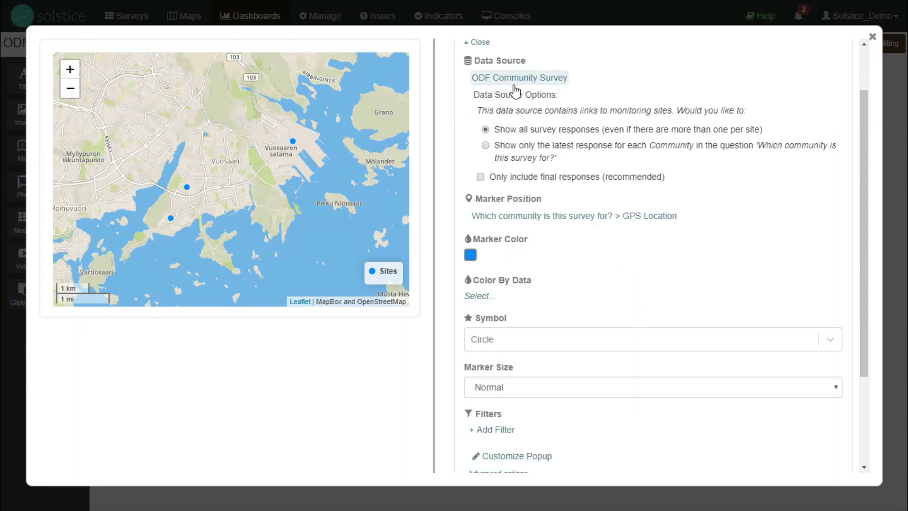
scroll(519, 126, "down", 1)
scroll(519, 126, "down", 1)
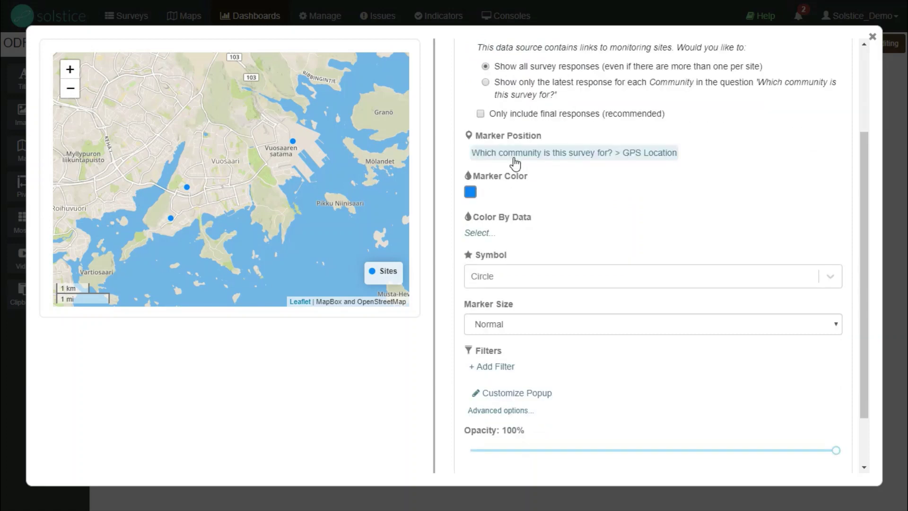
left_click(480, 234)
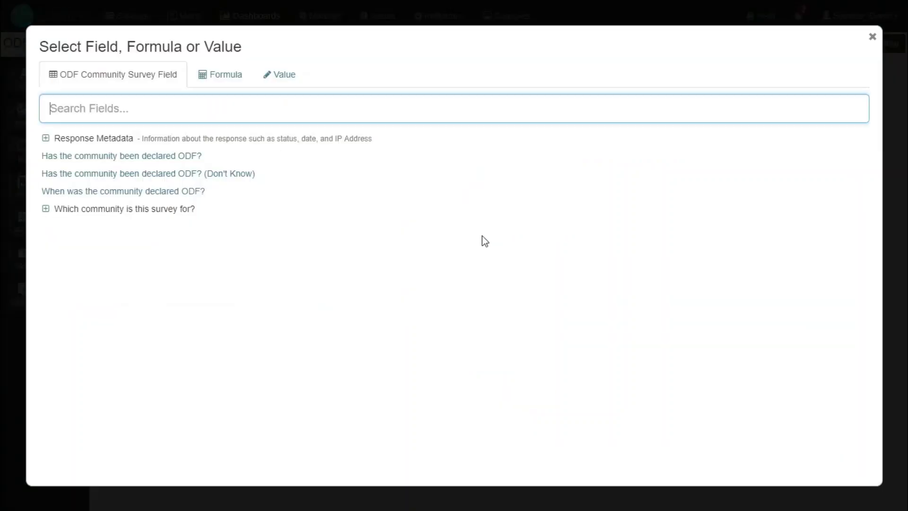
left_click(85, 161)
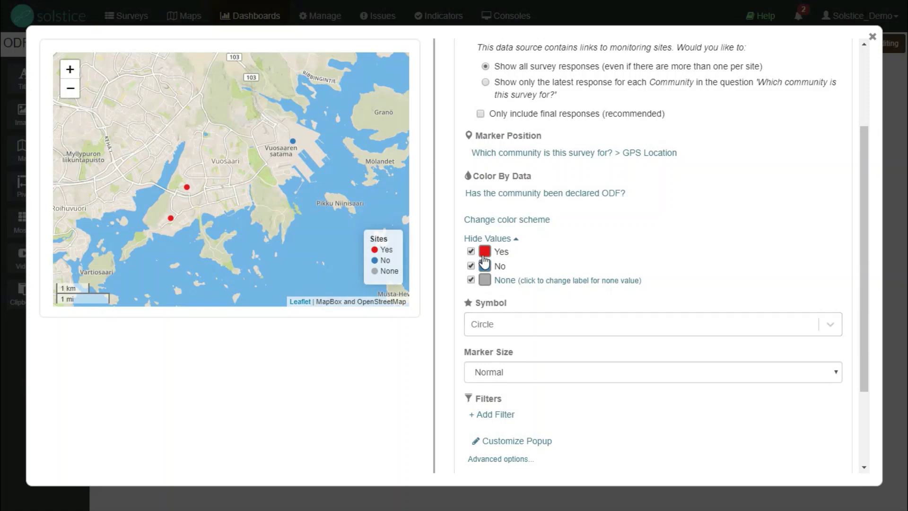
Step: Set the Sites layer's marker colors to green for Yes and orange for No
left_click(484, 254)
scroll(615, 334, "down", 1)
left_click(646, 336)
left_click(720, 264)
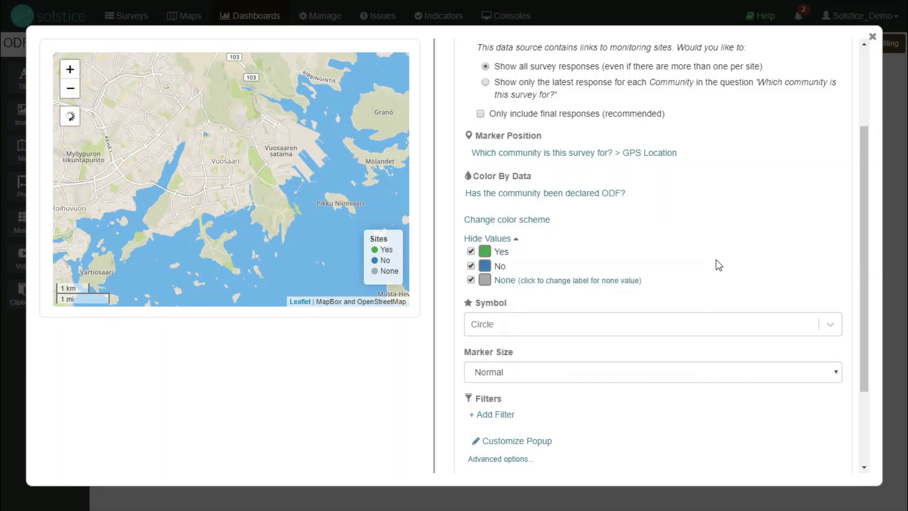
left_click(485, 279)
scroll(615, 360, "down", 5)
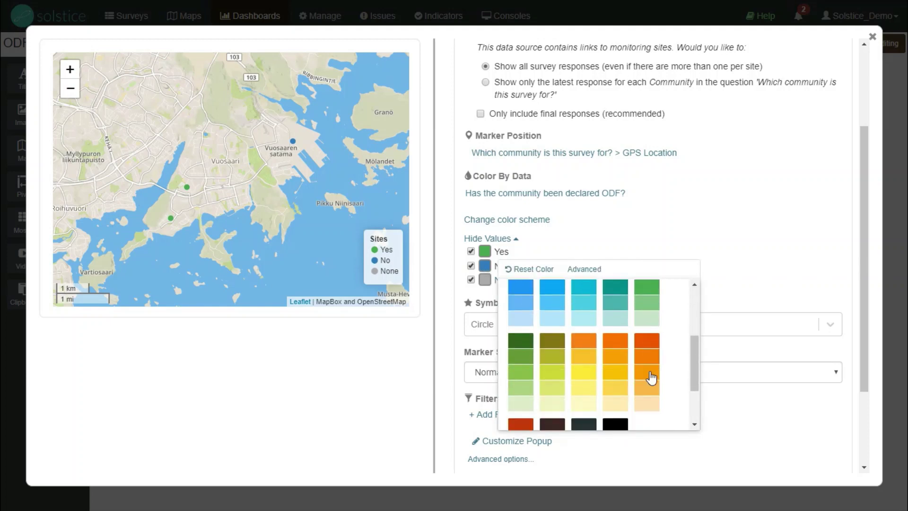
left_click(649, 373)
left_click(759, 262)
Step: Set the Sites markers' symbol to Asterisk and their size to Extra large, and finish editing the map
scroll(549, 294, "down", 1)
scroll(549, 294, "down", 1)
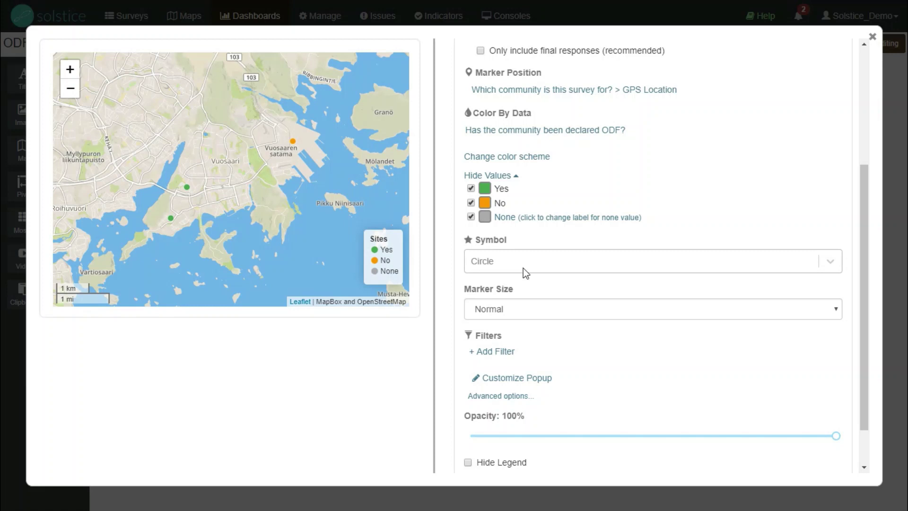
left_click(523, 267)
scroll(536, 320, "down", 2)
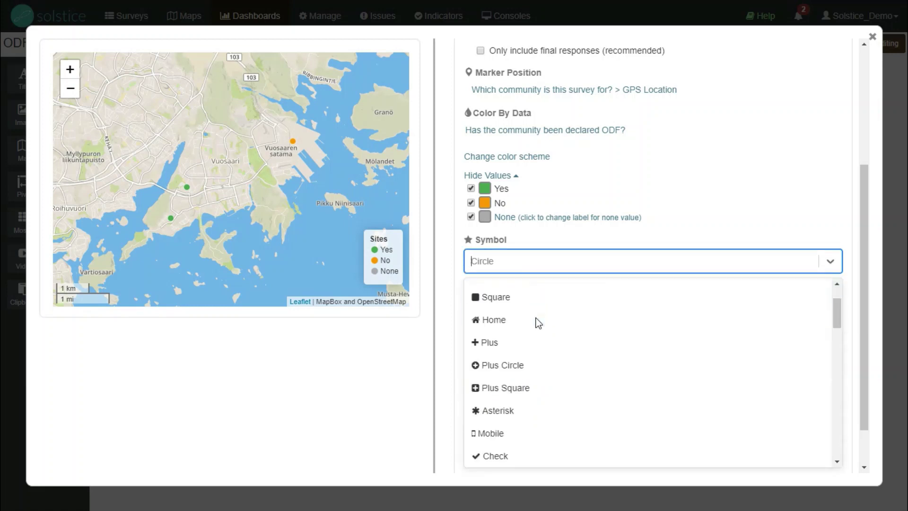
scroll(533, 337, "down", 3)
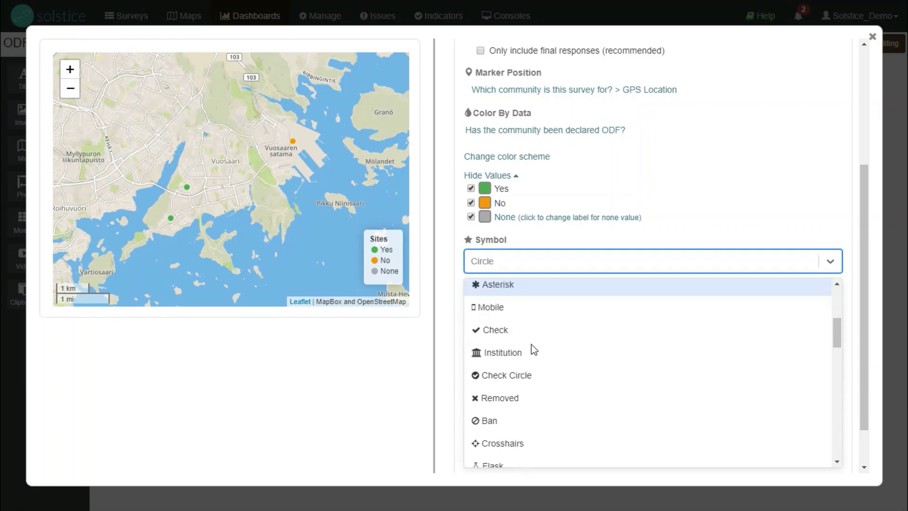
scroll(530, 367, "up", 4)
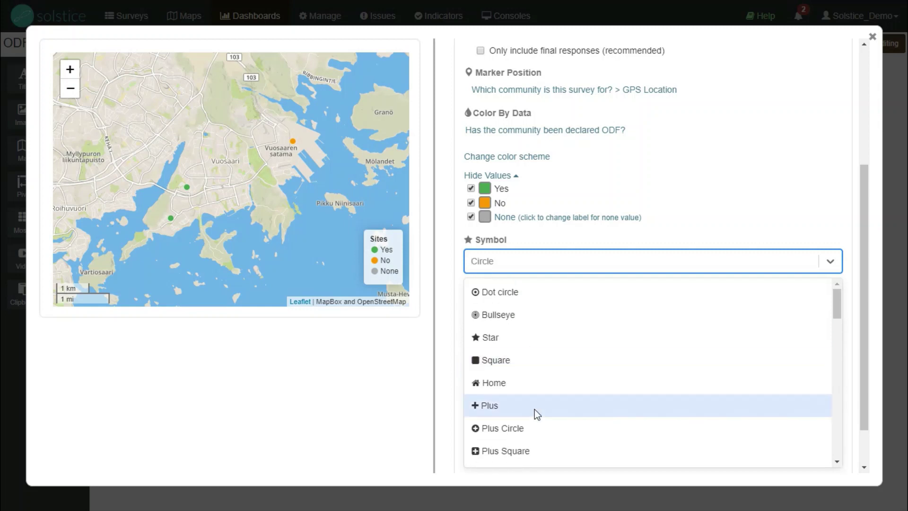
scroll(525, 412, "down", 2)
left_click(519, 415)
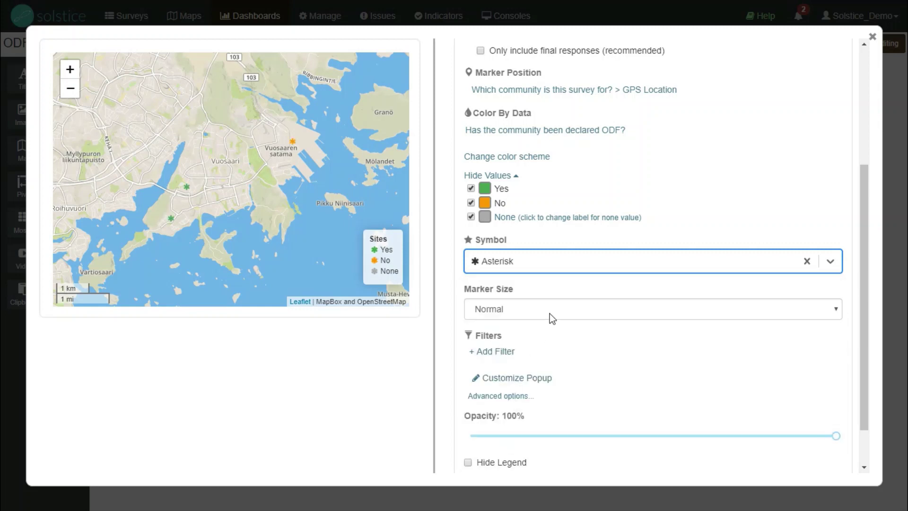
left_click(535, 309)
left_click(533, 411)
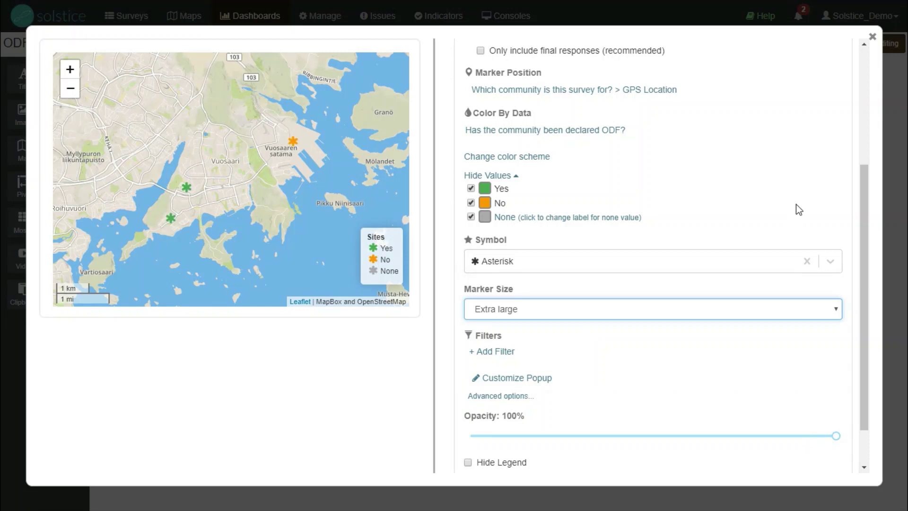
left_click(873, 38)
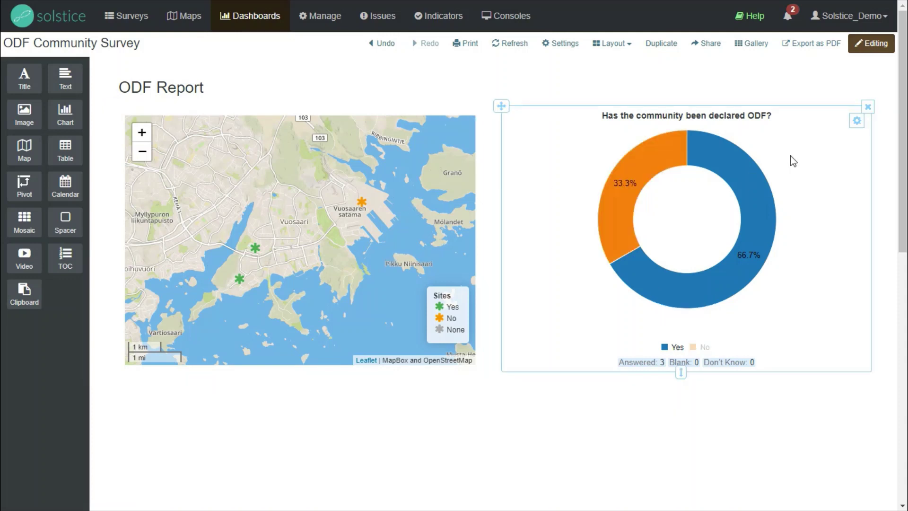
Step: Set the dashboard donut chart's value colors to green for Yes and orange #ff9800 for No
left_click(860, 124)
left_click(846, 140)
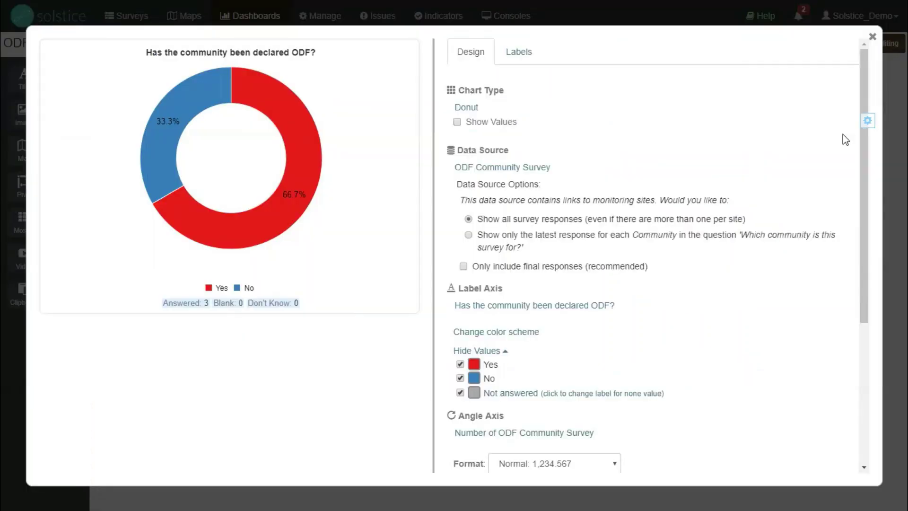
left_click(474, 364)
scroll(520, 434, "down", 3)
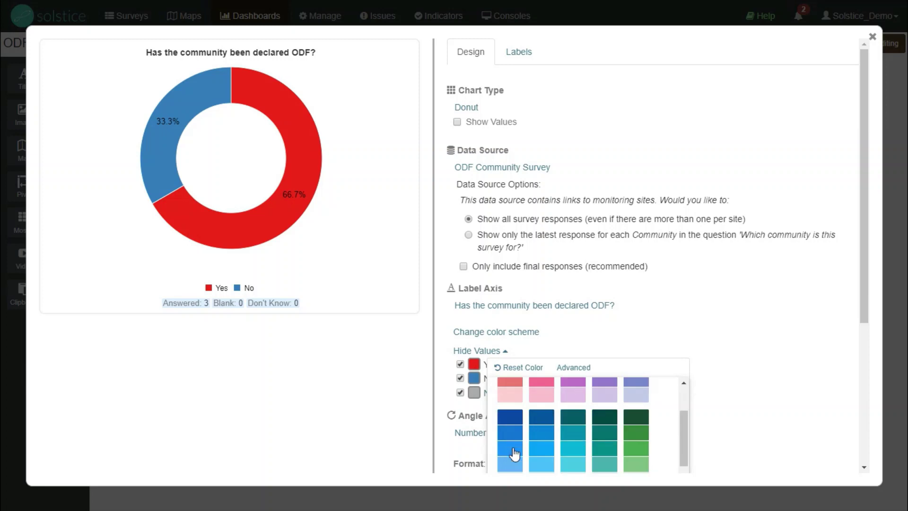
scroll(562, 422, "up", 2)
scroll(609, 424, "down", 2)
left_click(638, 451)
scroll(579, 432, "up", 2)
scroll(596, 432, "down", 4)
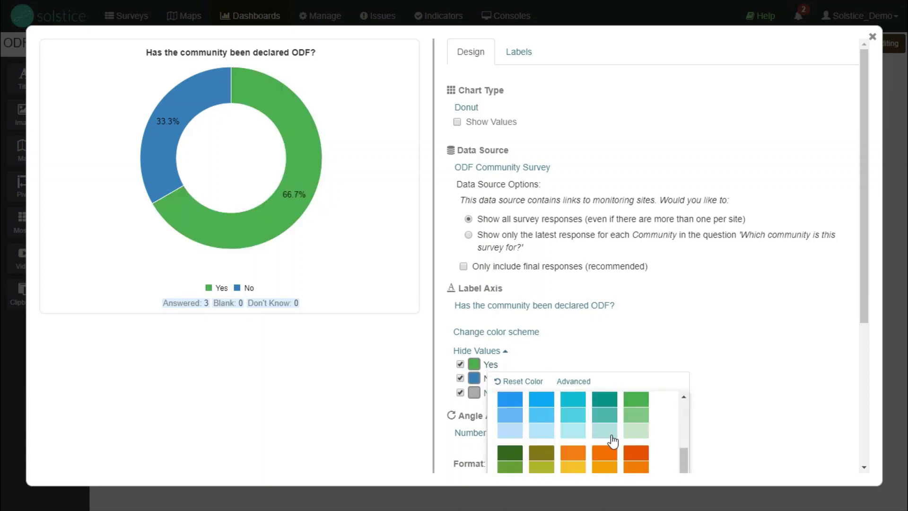
left_click(637, 407)
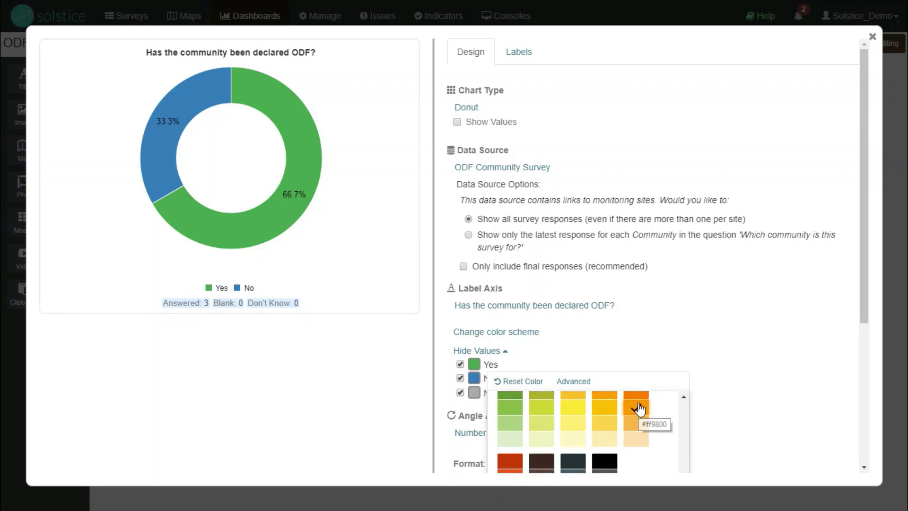
Step: Change the donut chart to a bar chart with "Has the community been declared ODF?" as its vertical axis, and finish editing it
left_click(717, 322)
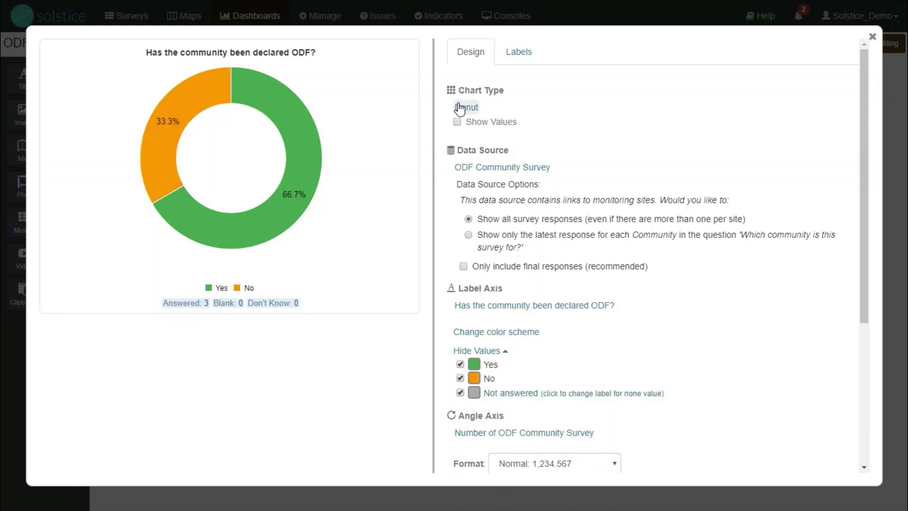
left_click(460, 107)
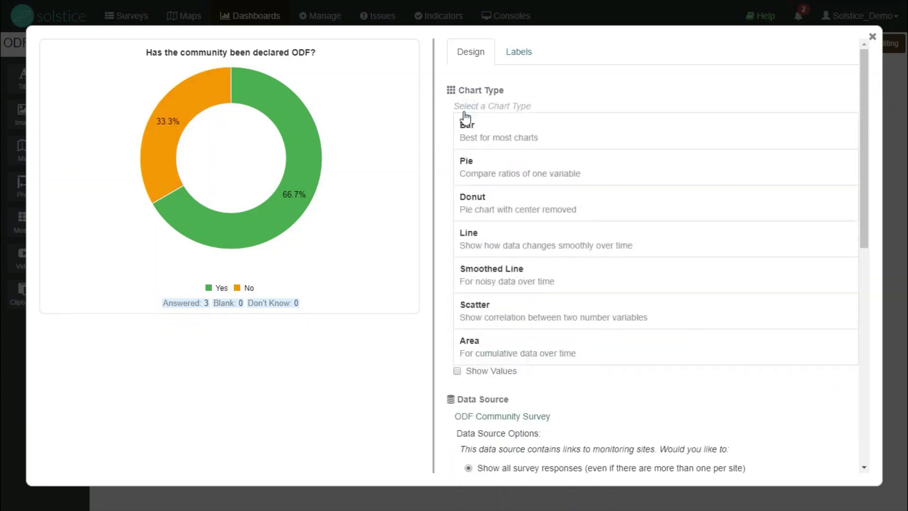
left_click(488, 134)
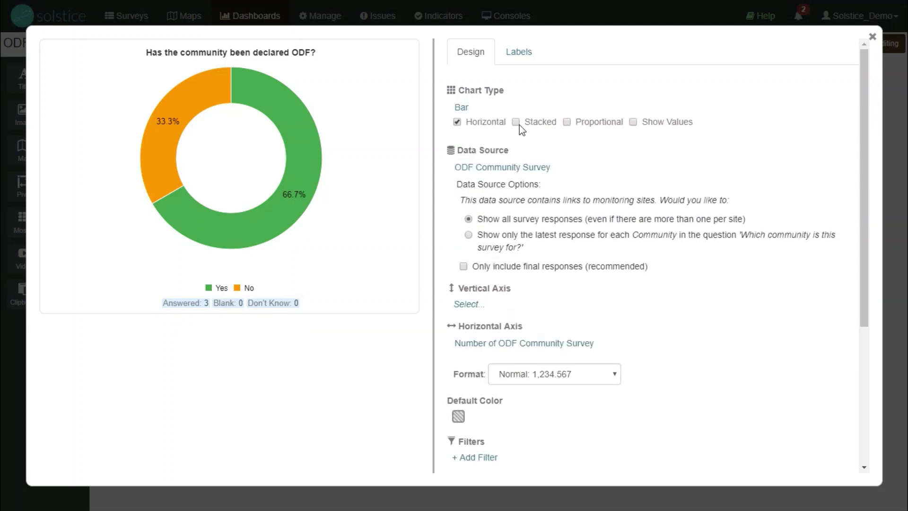
left_click(469, 305)
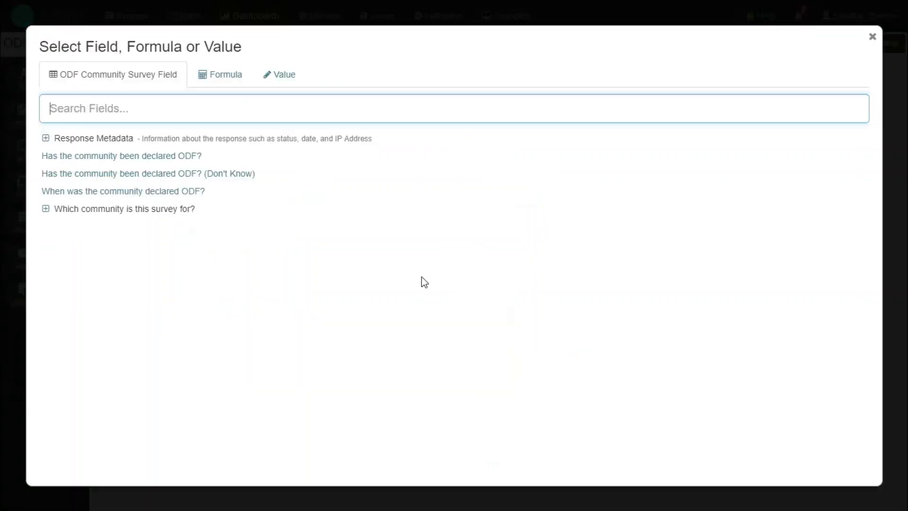
left_click(193, 158)
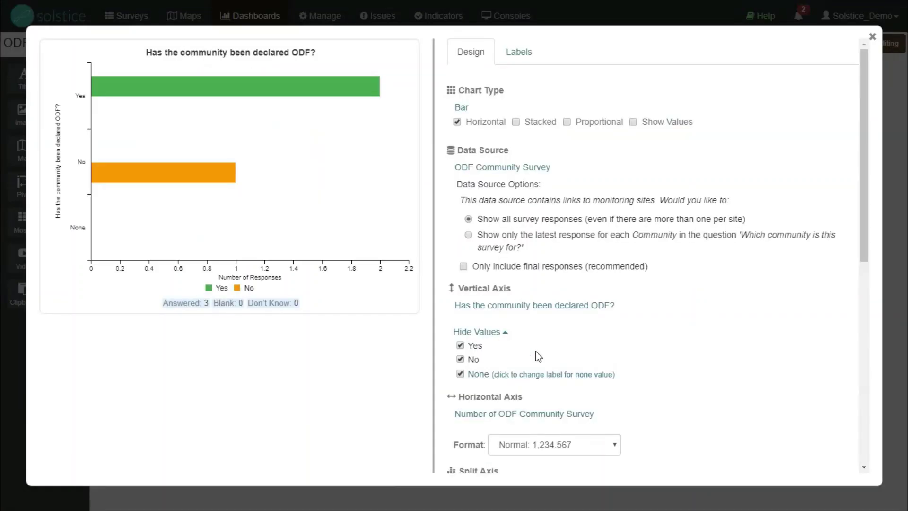
left_click(873, 36)
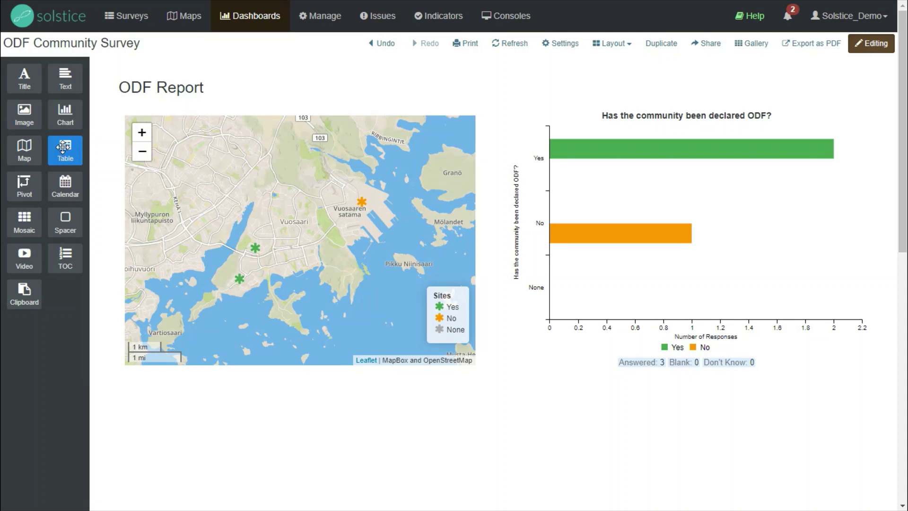
Step: Add a table below the dashboard's map and chart with ODF Community Survey as its data source
left_click_drag(64, 143, 265, 395)
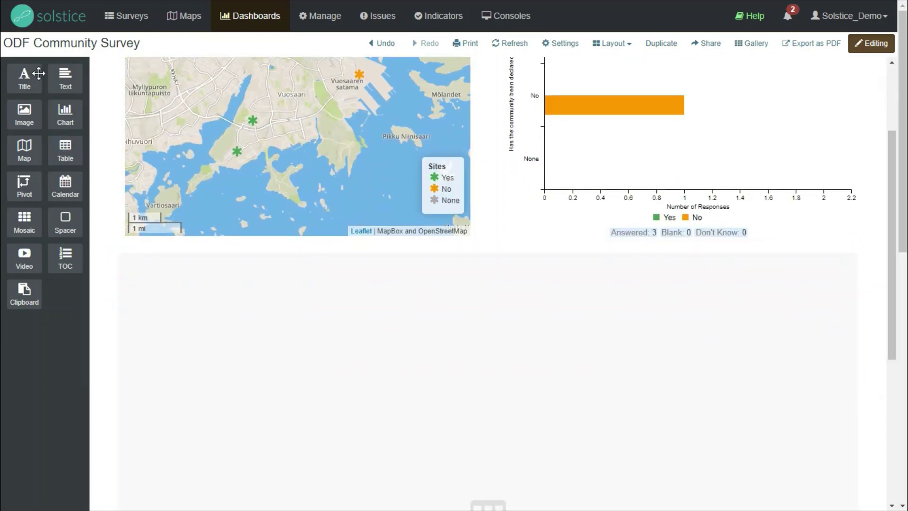
scroll(412, 400, "down", 4)
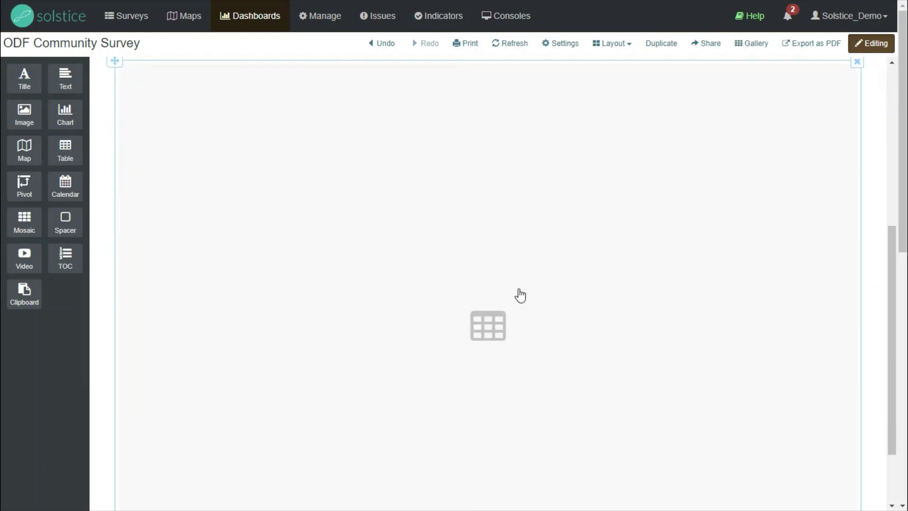
left_click(521, 295)
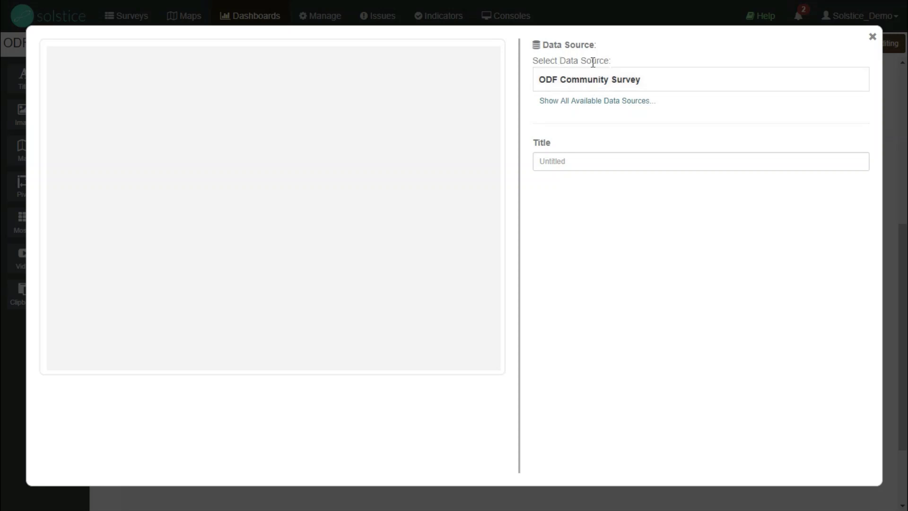
left_click(591, 85)
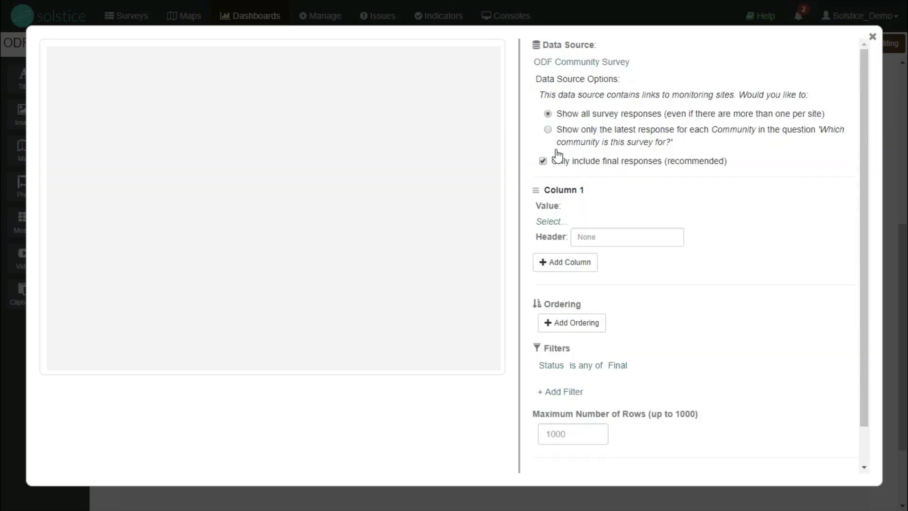
Step: Set the table's first column to the response metadata field Enumerator > Username
scroll(553, 184, "down", 1)
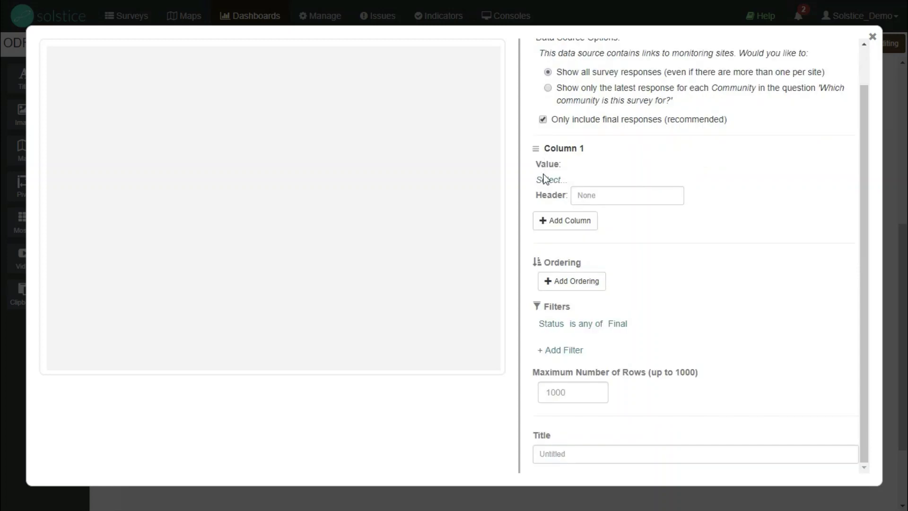
left_click(545, 181)
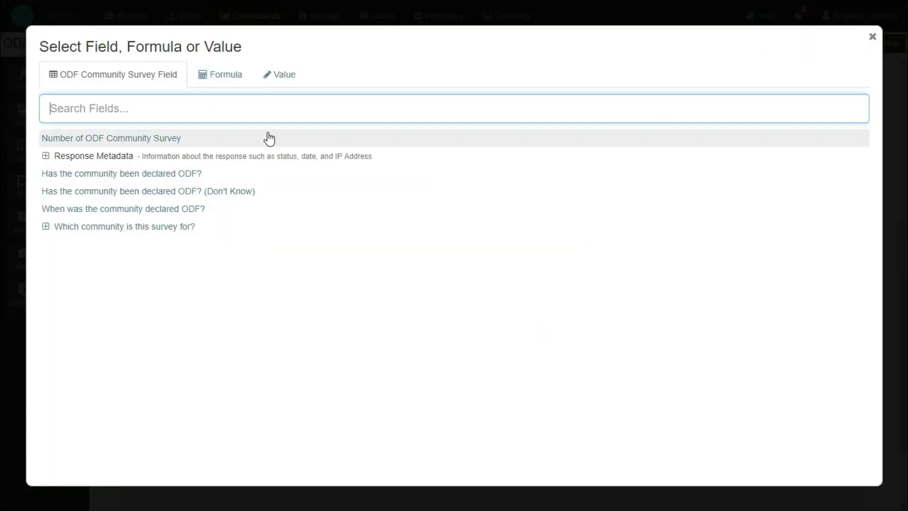
left_click(46, 158)
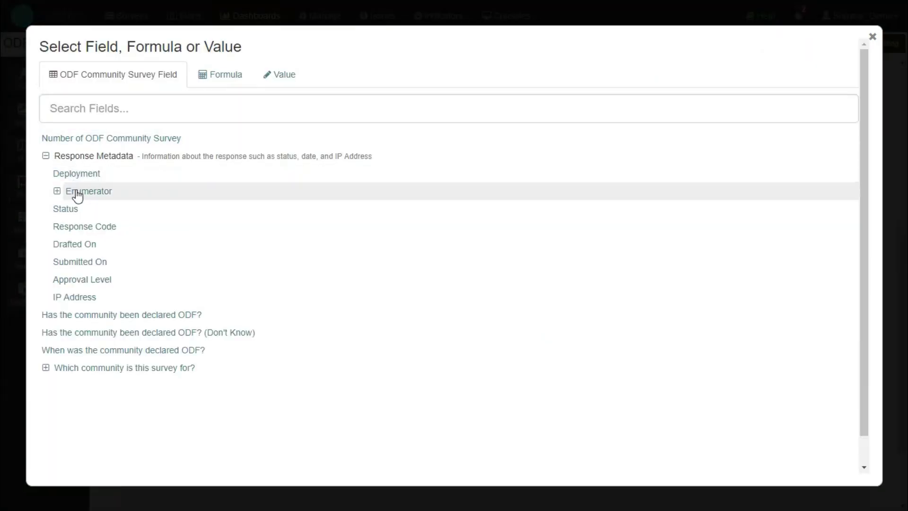
left_click(57, 191)
left_click(90, 209)
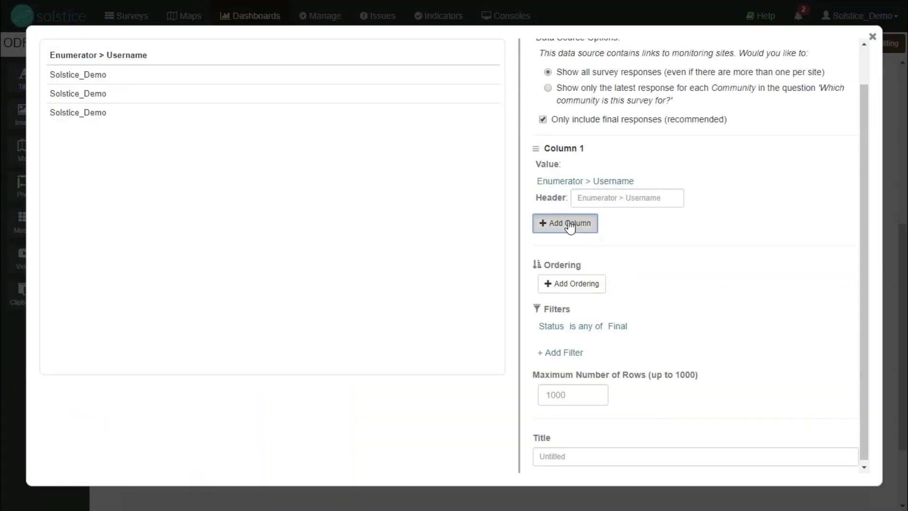
Step: Add table columns for Submitted On and "Has the community been declared ODF?"
left_click(569, 226)
left_click(557, 263)
left_click(46, 157)
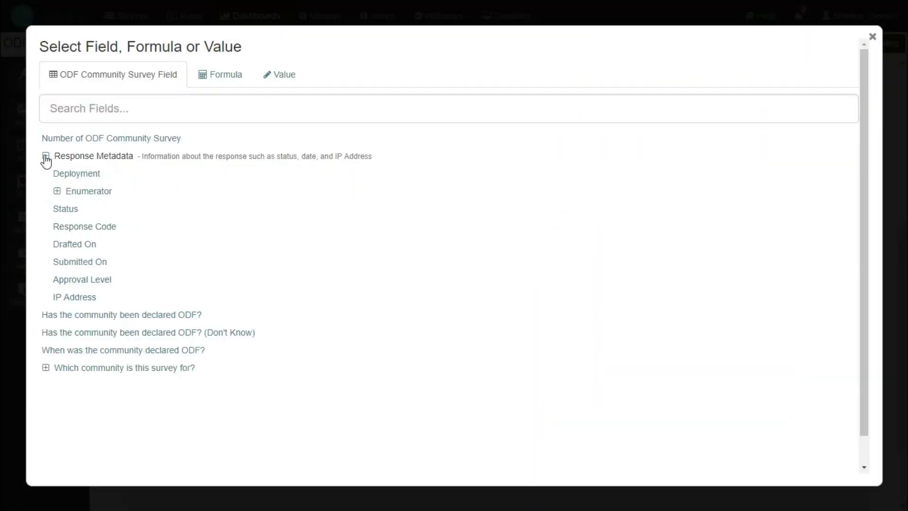
left_click(82, 263)
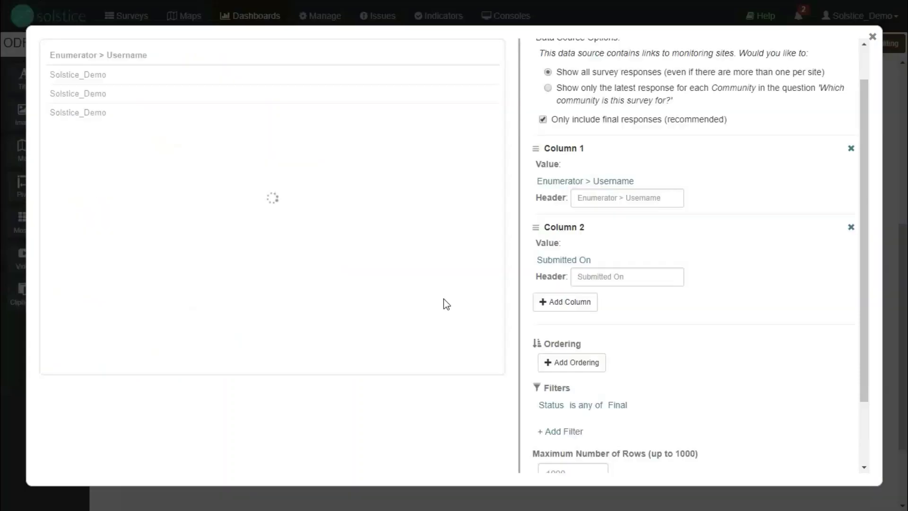
left_click(552, 305)
left_click(555, 342)
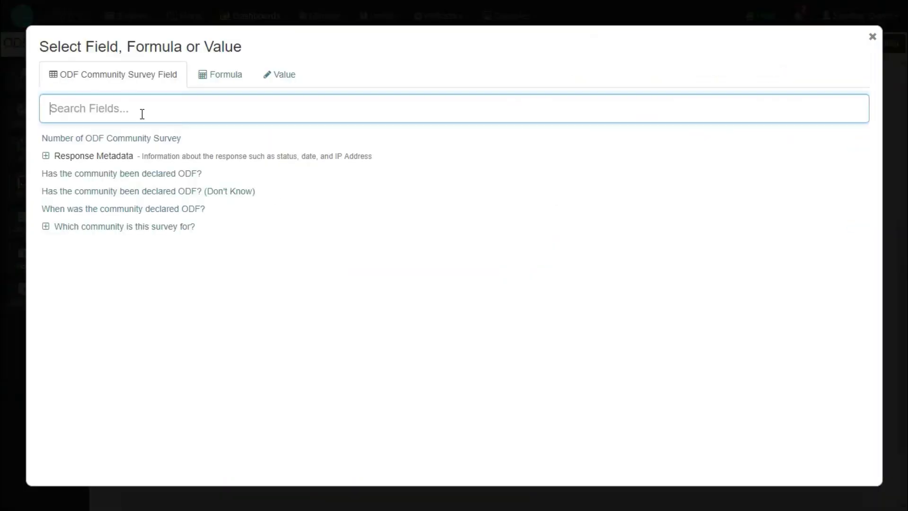
left_click(112, 174)
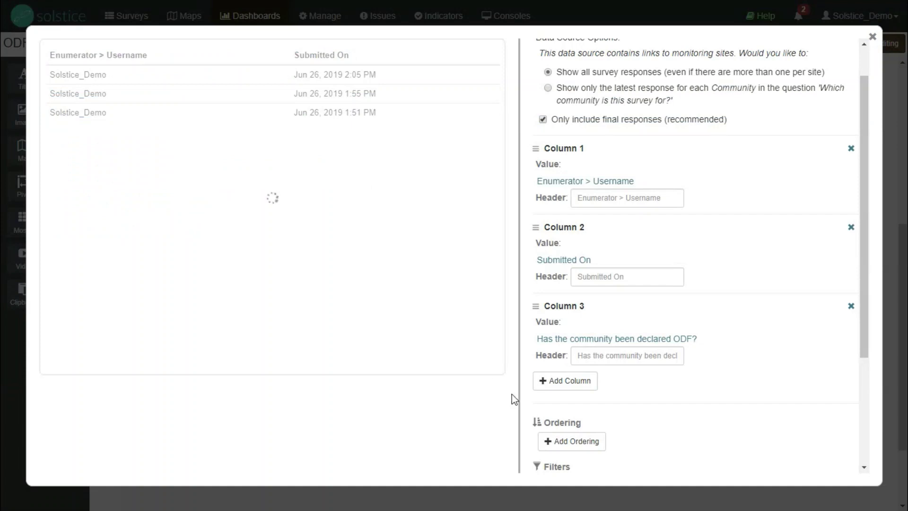
Step: Add a fourth table column showing "Which community is this survey for?" > Name
left_click(545, 384)
left_click(549, 415)
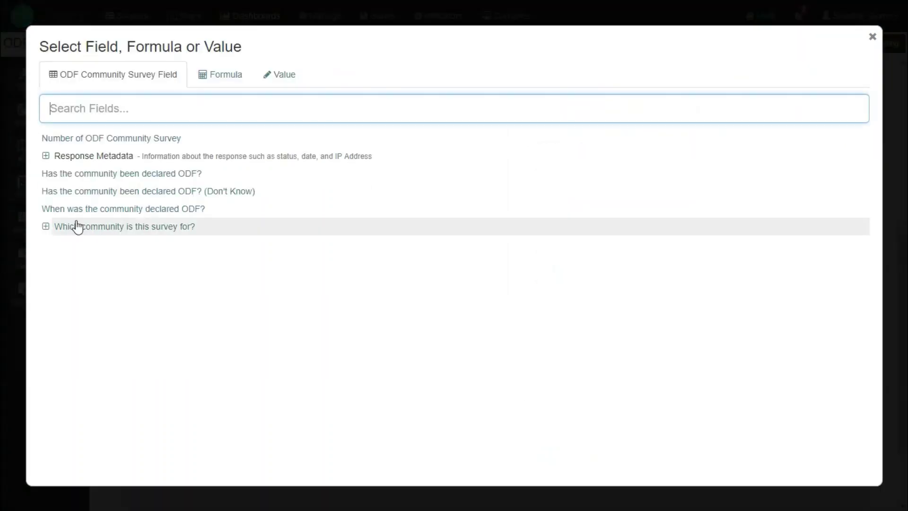
left_click(46, 228)
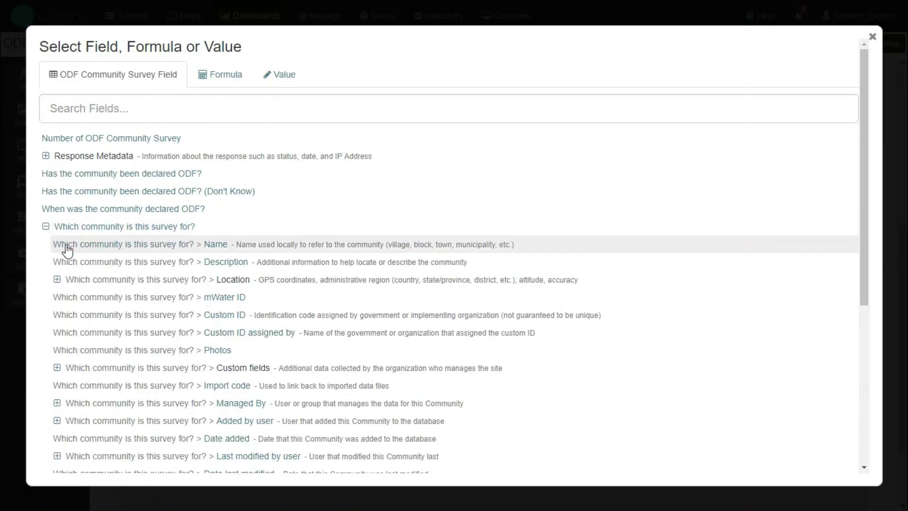
left_click(66, 246)
scroll(604, 440, "down", 1)
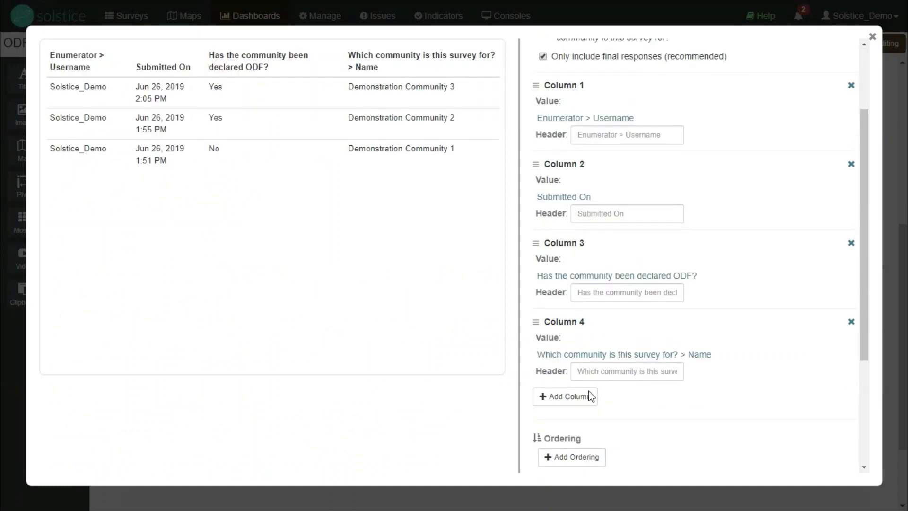
Step: Add a fifth table column showing "Which community is this survey for?" > GPS Location
left_click(545, 397)
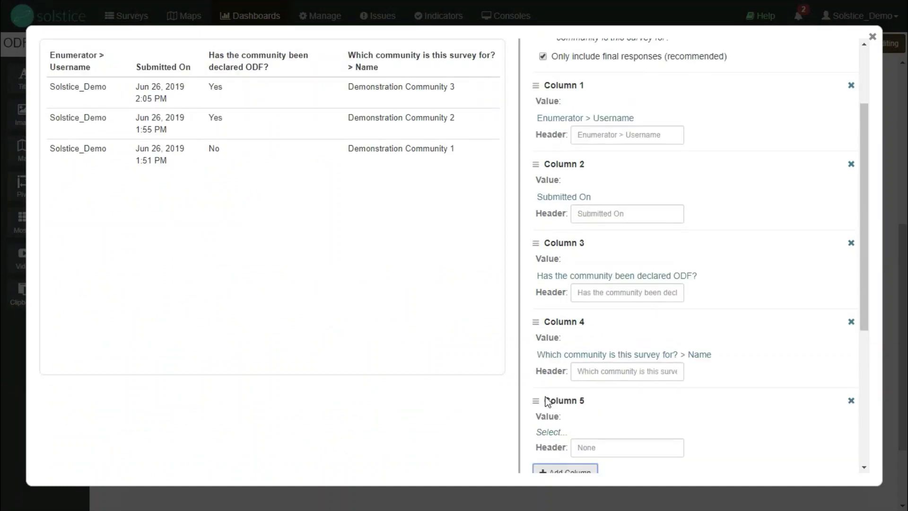
left_click(544, 432)
left_click(45, 227)
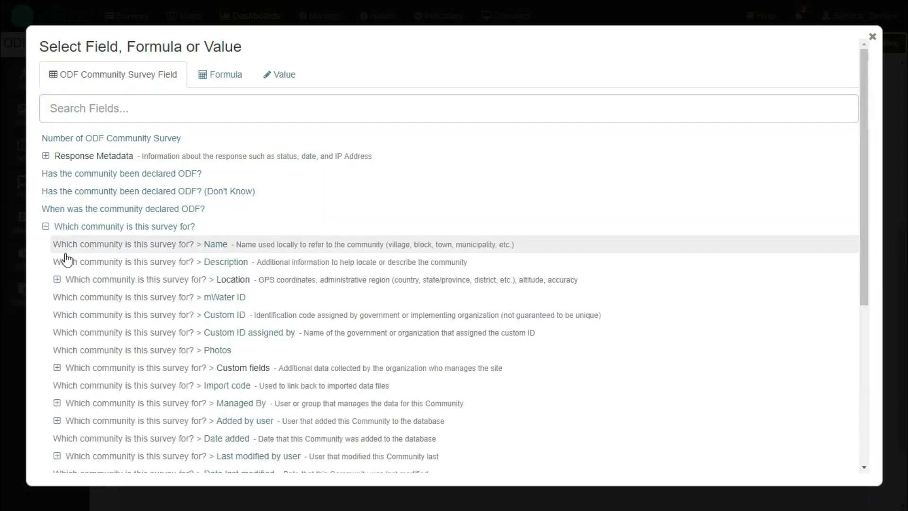
scroll(75, 287, "down", 1)
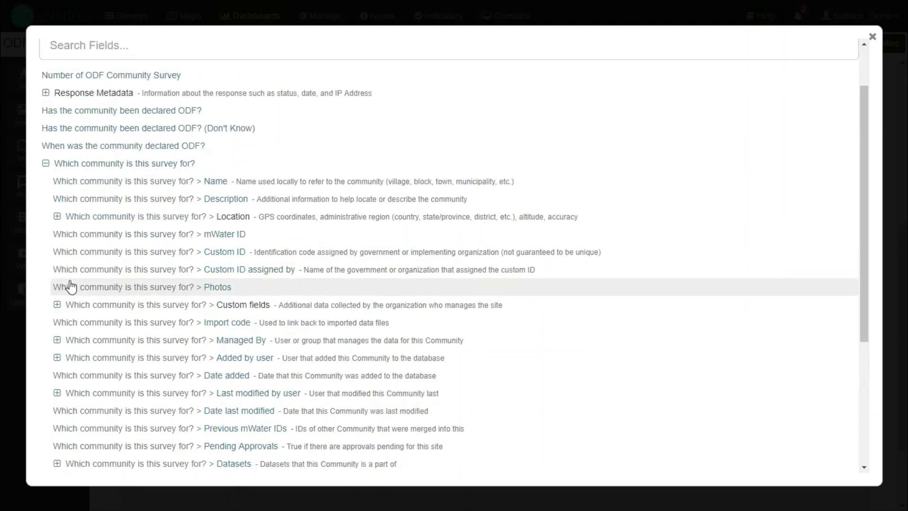
left_click(56, 217)
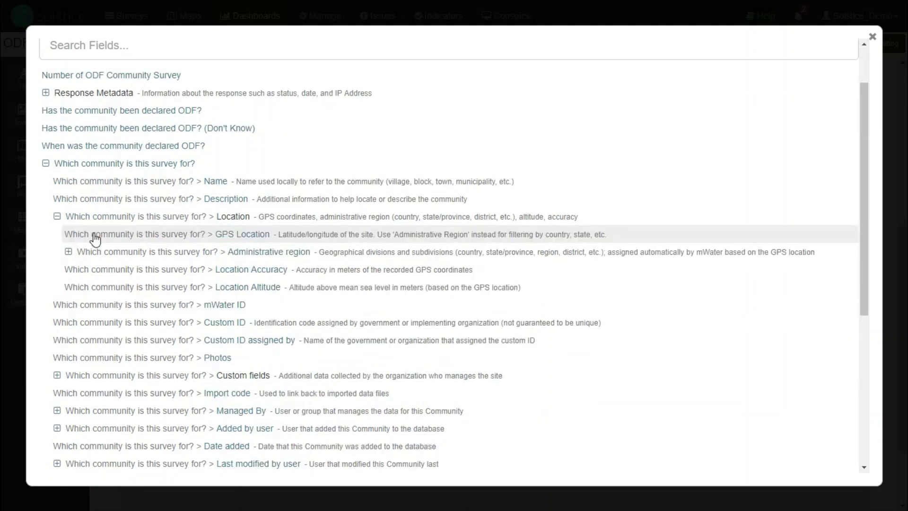
left_click(93, 236)
scroll(662, 359, "down", 2)
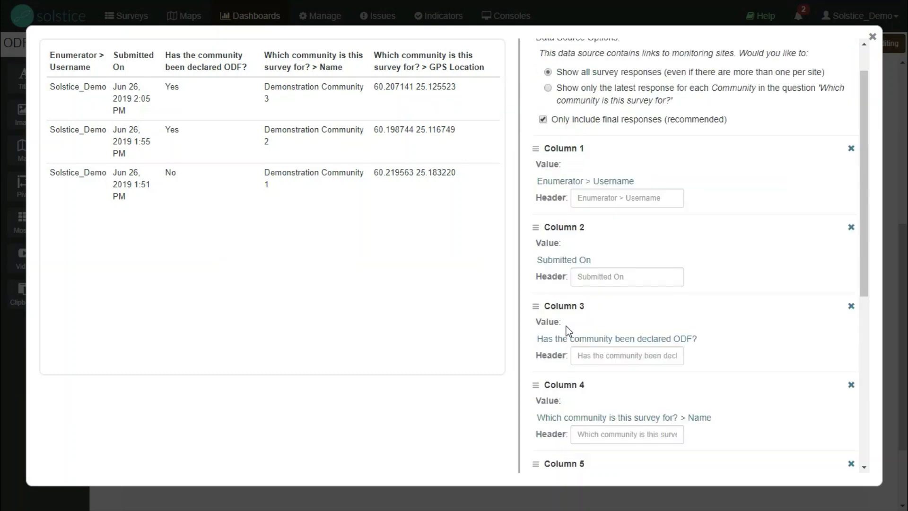
Step: Finish editing the table and reduce its height on the dashboard to remove the empty space below its rows
scroll(589, 341, "down", 5)
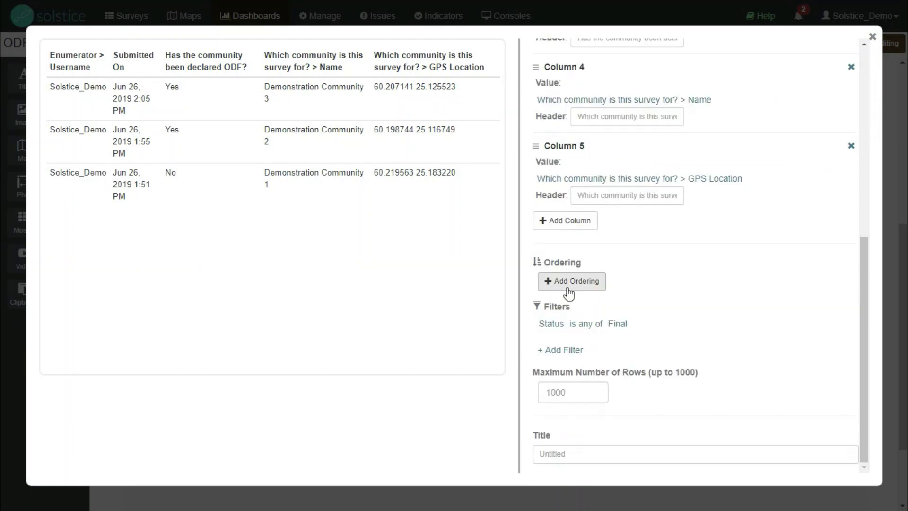
mouse_move(605, 328)
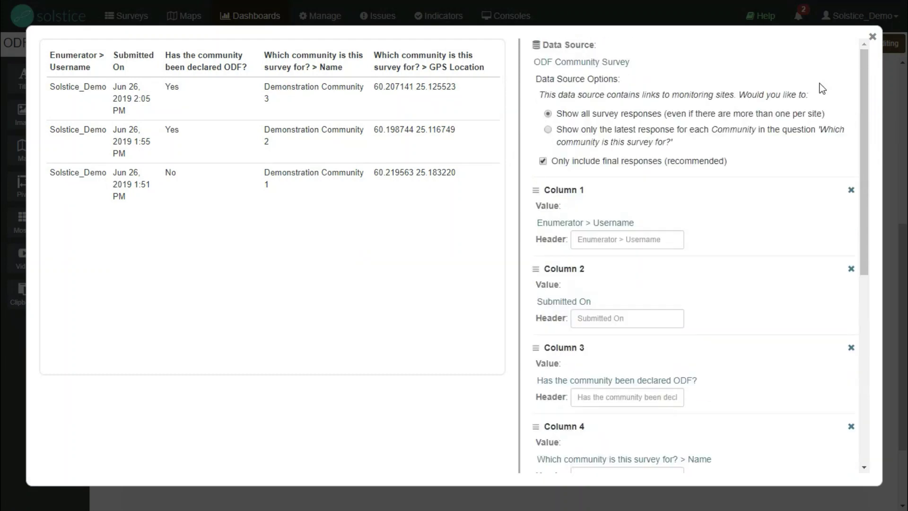
left_click(873, 37)
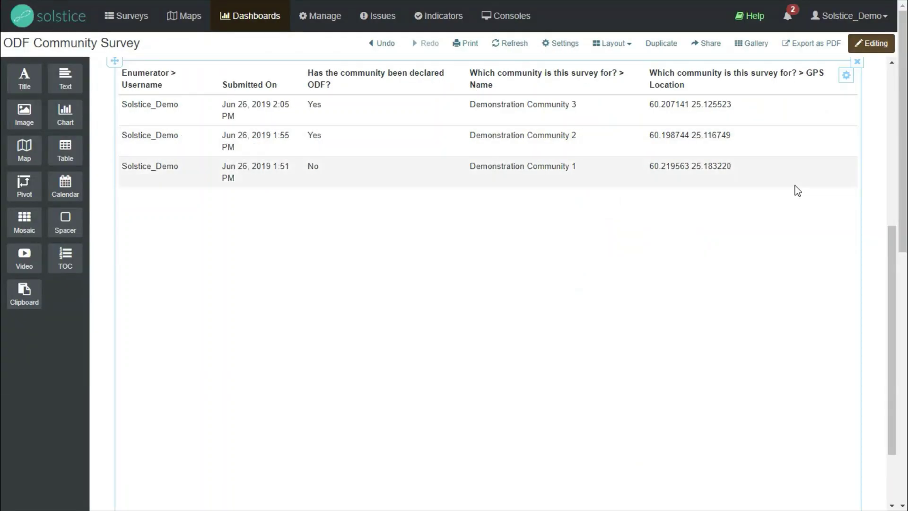
scroll(650, 316, "down", 2)
left_click_drag(483, 504, 523, 203)
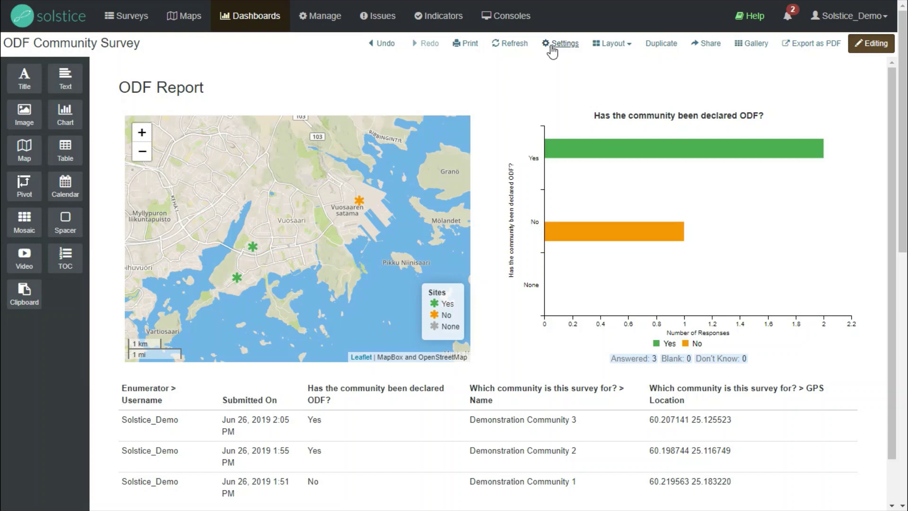
Step: Add a dashboard quick filter on ODF Community Survey by "Which community is this survey for?" > Name, and save the settings
left_click(558, 44)
left_click(223, 76)
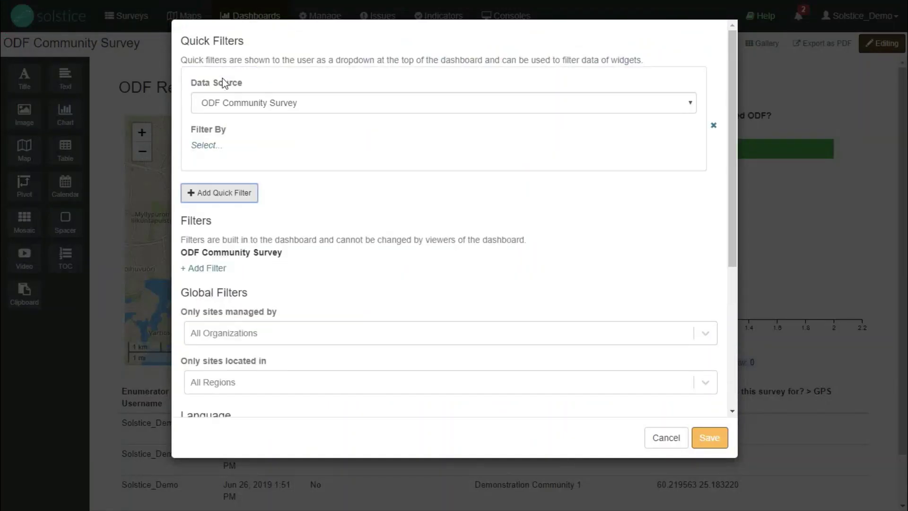
left_click(209, 145)
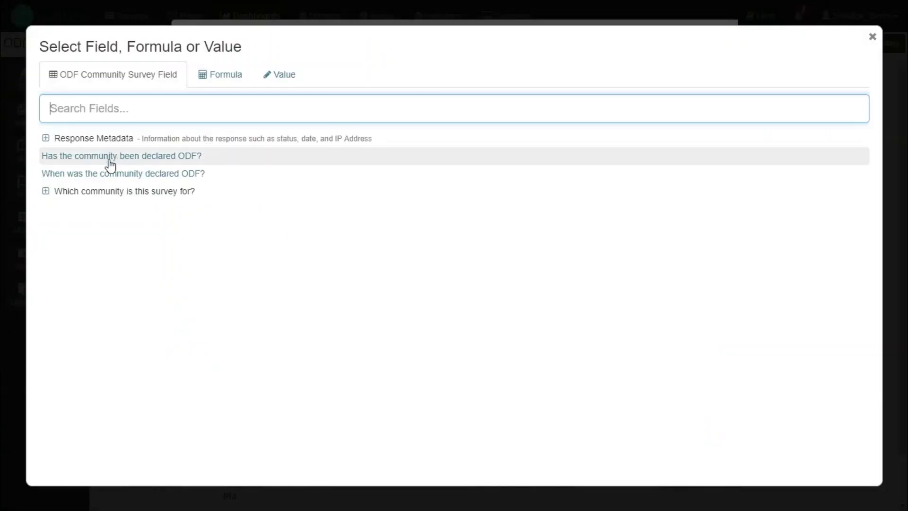
left_click(45, 191)
left_click(97, 212)
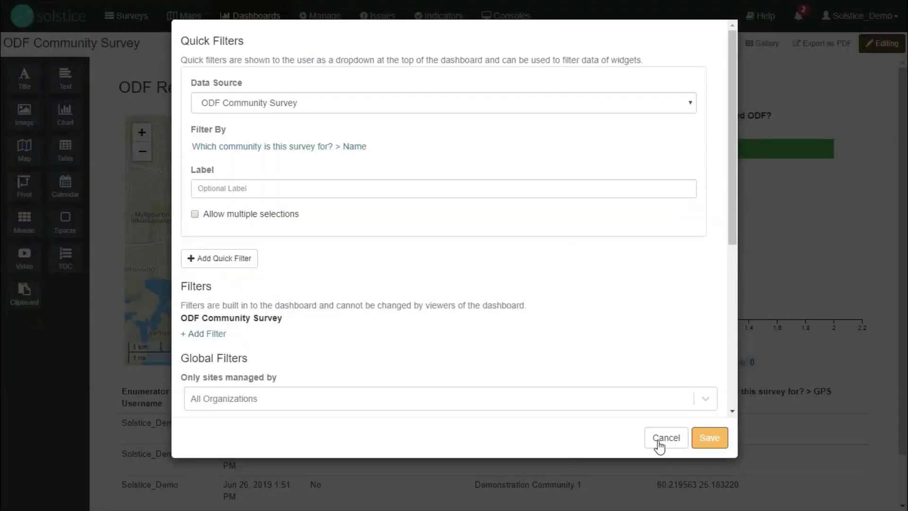
left_click(709, 437)
Step: Filter the dashboard to Demonstration Community 2 with the quick filter
left_click(159, 71)
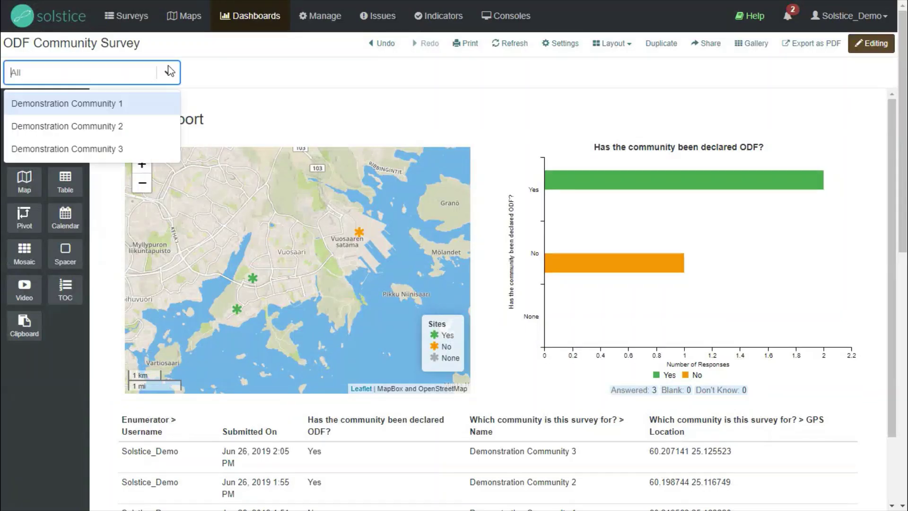
left_click(121, 125)
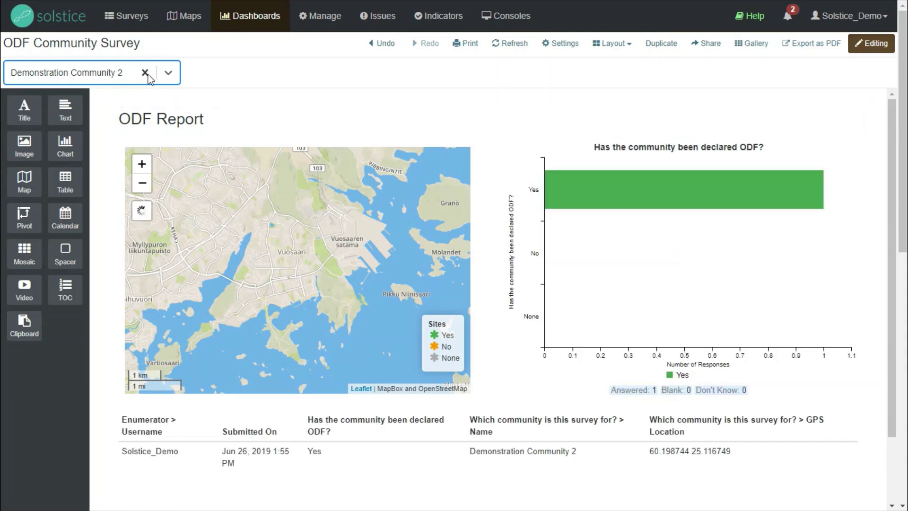
Step: Clear the community filter, then add and save a second quick filter on ODF Community Survey by "Has the community been declared ODF?"
left_click(145, 73)
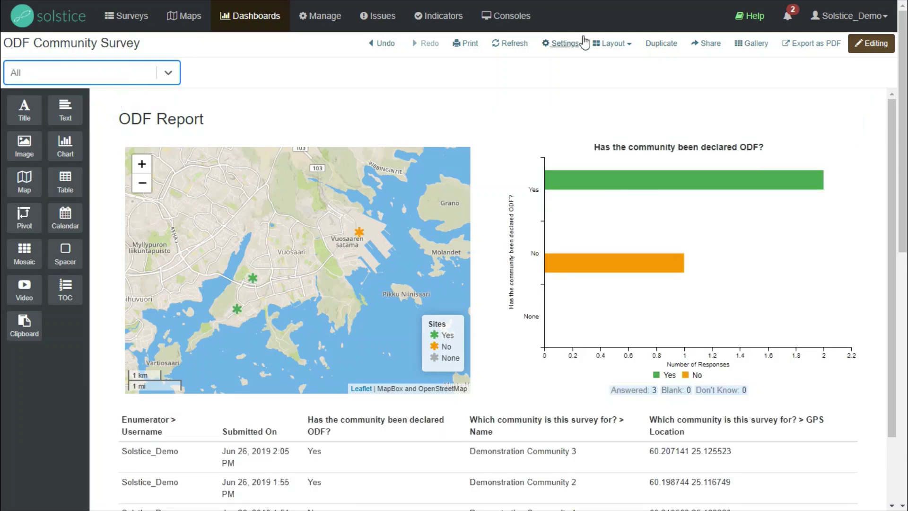
left_click(560, 43)
left_click(218, 259)
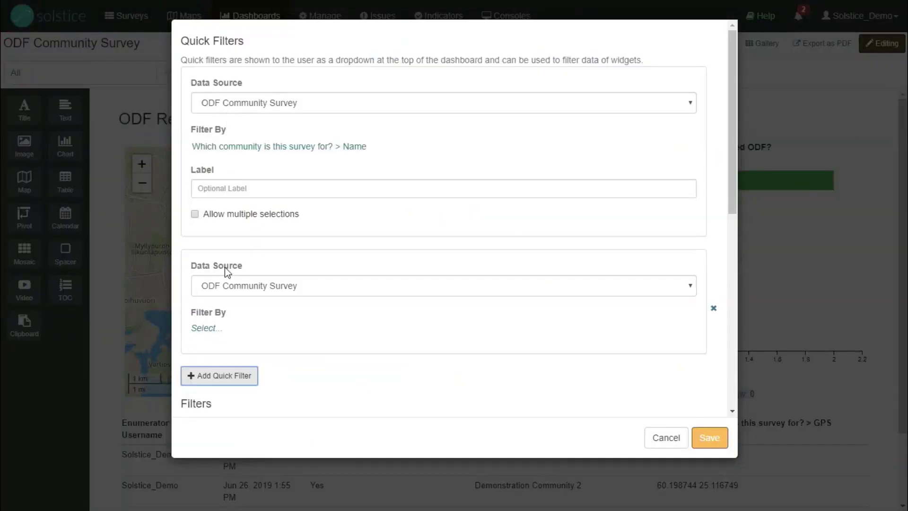
left_click(207, 332)
left_click(119, 157)
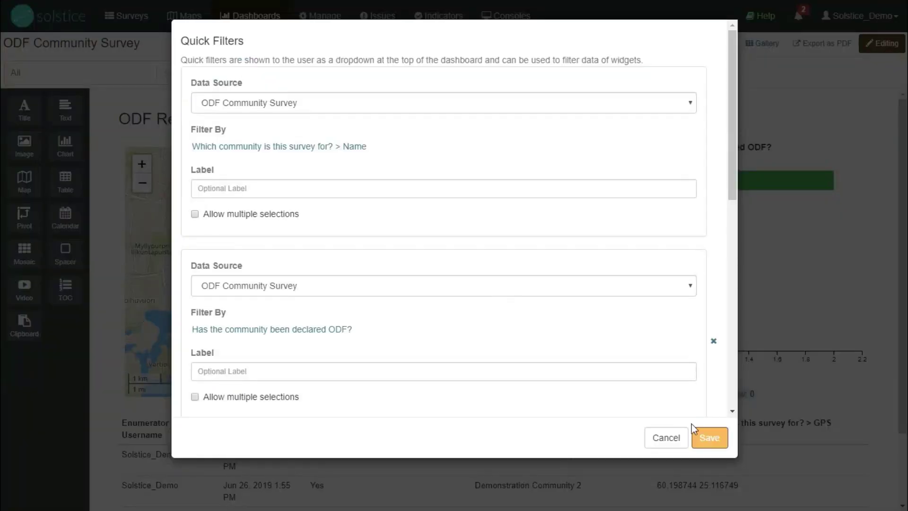
left_click(708, 442)
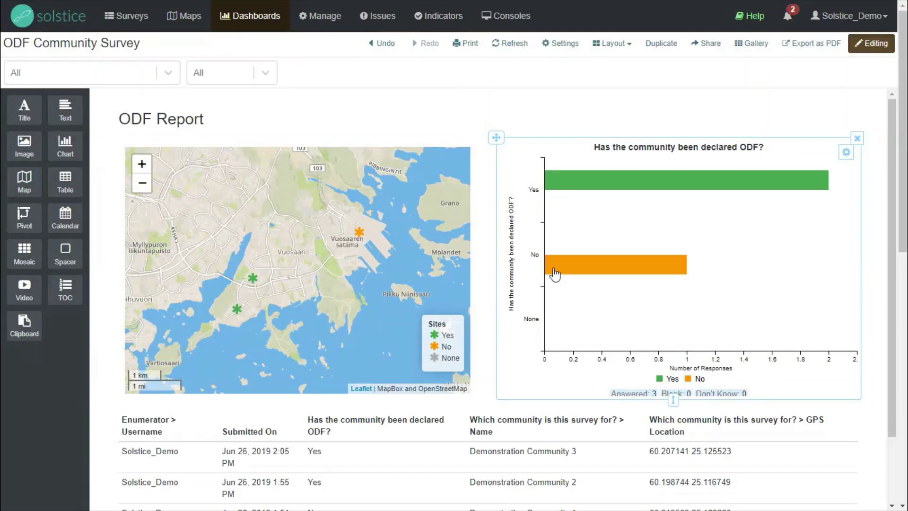
Step: Filter the dashboard to Yes with the ODF declaration quick filter, and reset that filter to All
left_click(268, 78)
left_click(199, 99)
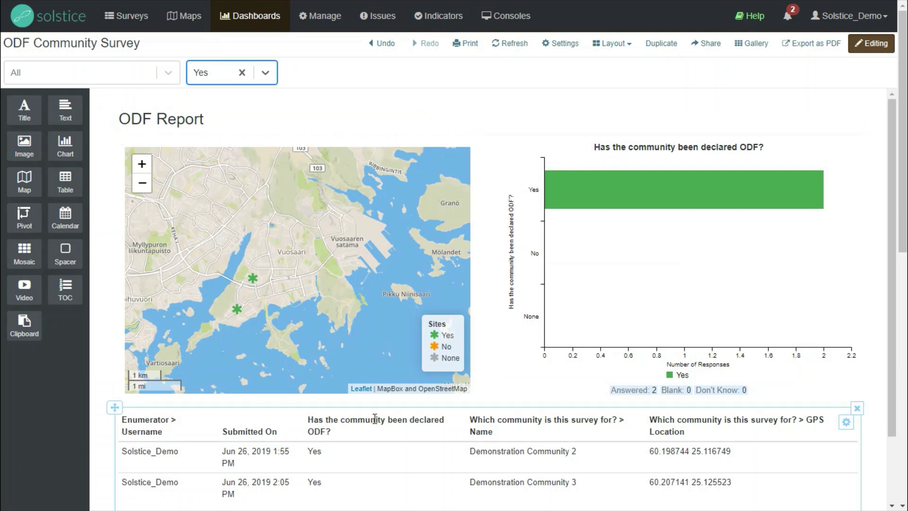
left_click(242, 72)
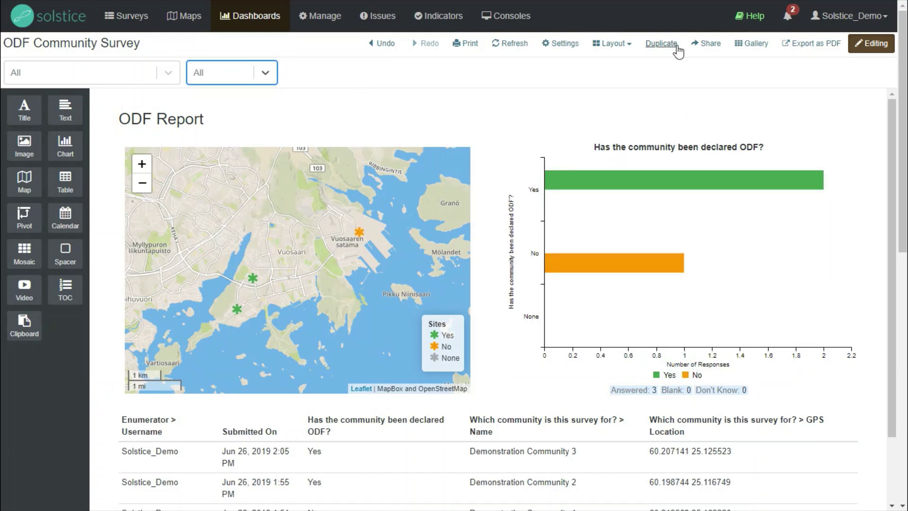
Step: Share the dashboard by granting a user View access and creating a shareable link, and save the sharing settings
left_click(717, 48)
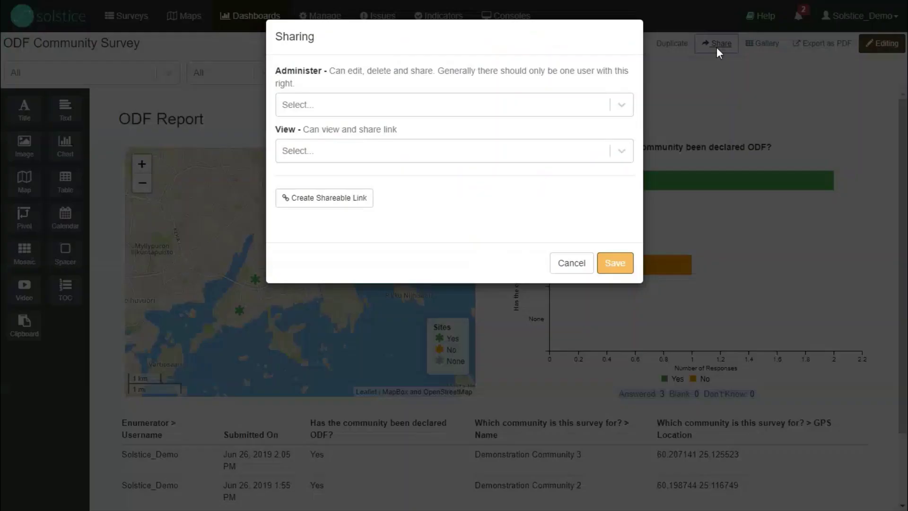
left_click(325, 150)
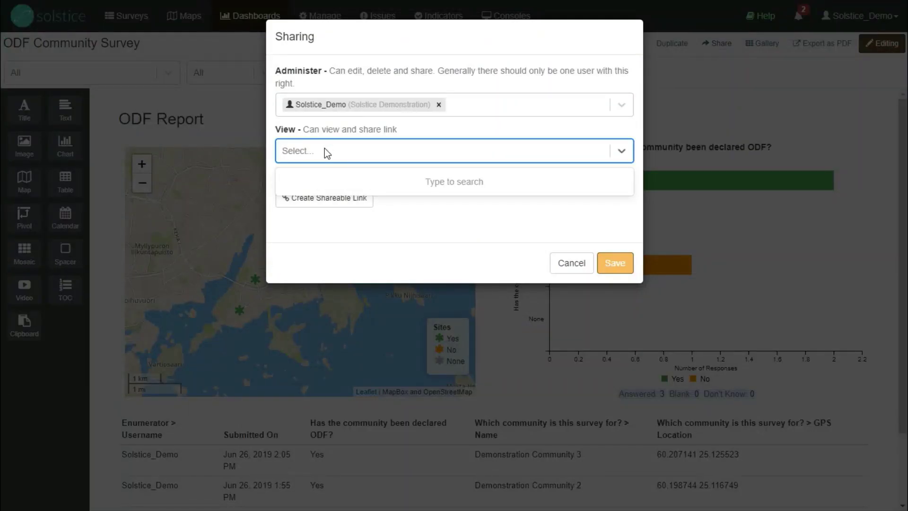
type("petri")
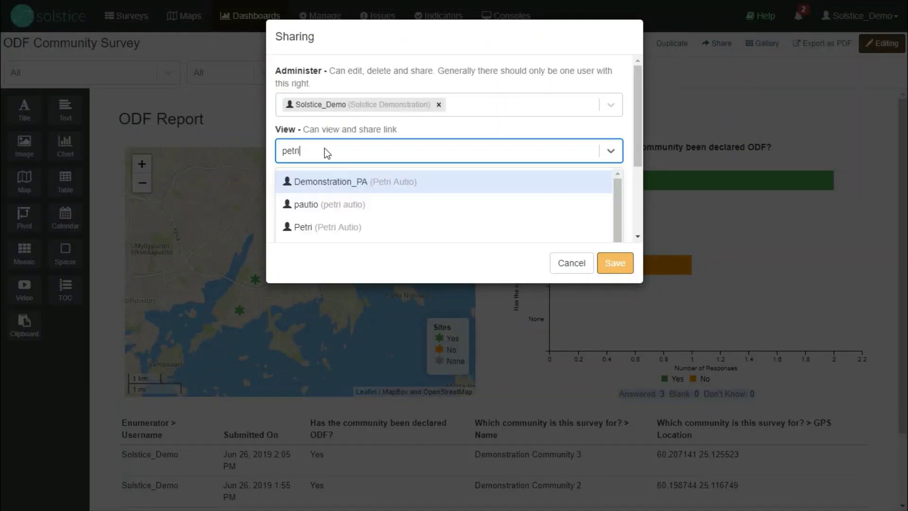
left_click(343, 228)
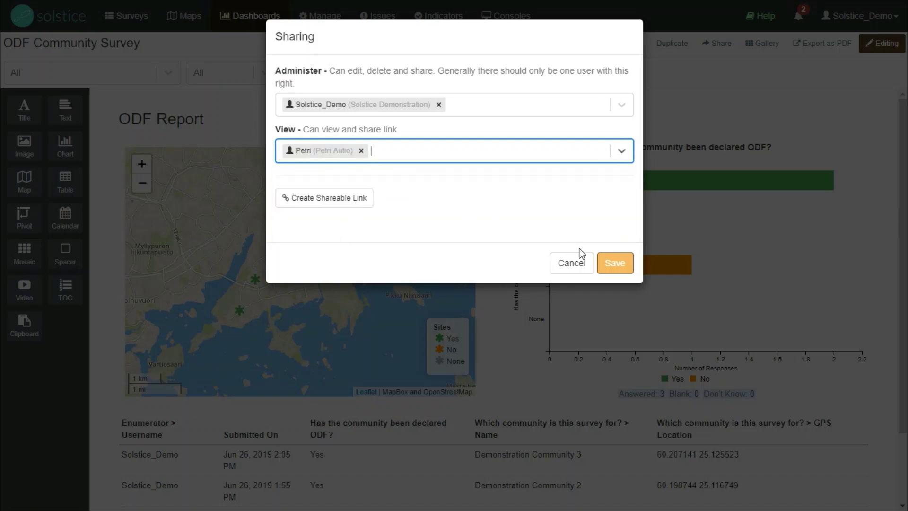
left_click(337, 202)
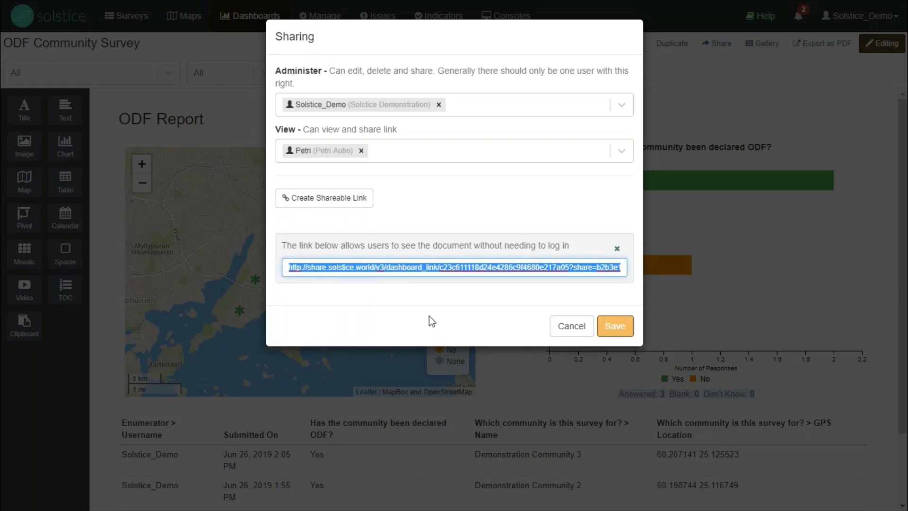
left_click(615, 327)
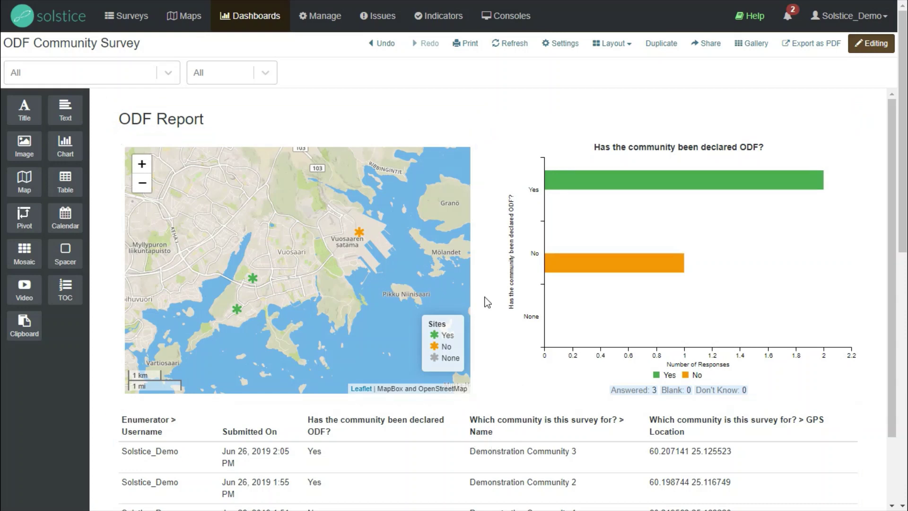
scroll(487, 298, "down", 2)
scroll(488, 290, "up", 1)
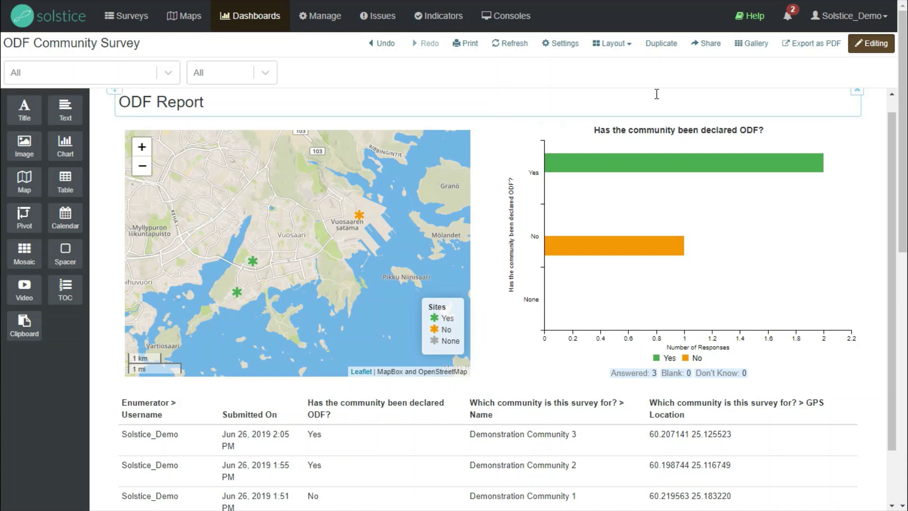
Step: Open the Solstice Resource Center and look through its start page down to the Case Studies section
left_click(749, 28)
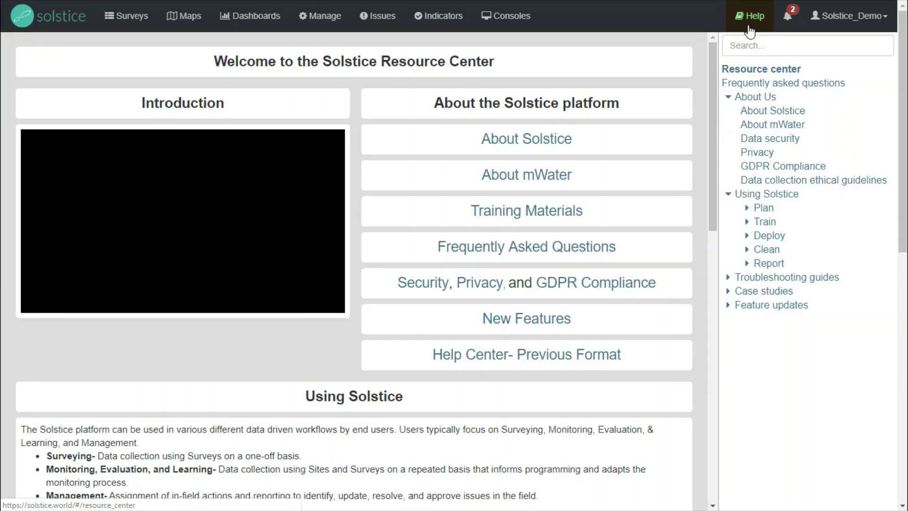
scroll(490, 167, "down", 9)
scroll(490, 167, "down", 6)
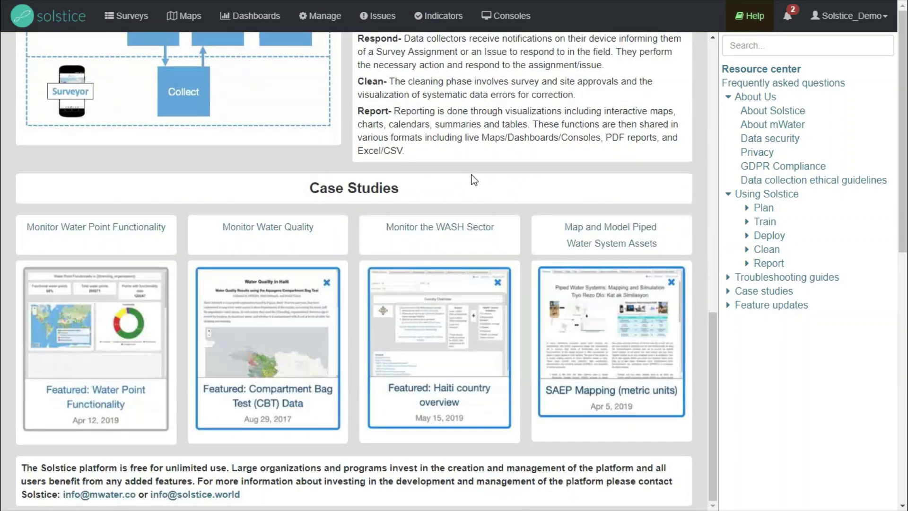
scroll(467, 187, "down", 2)
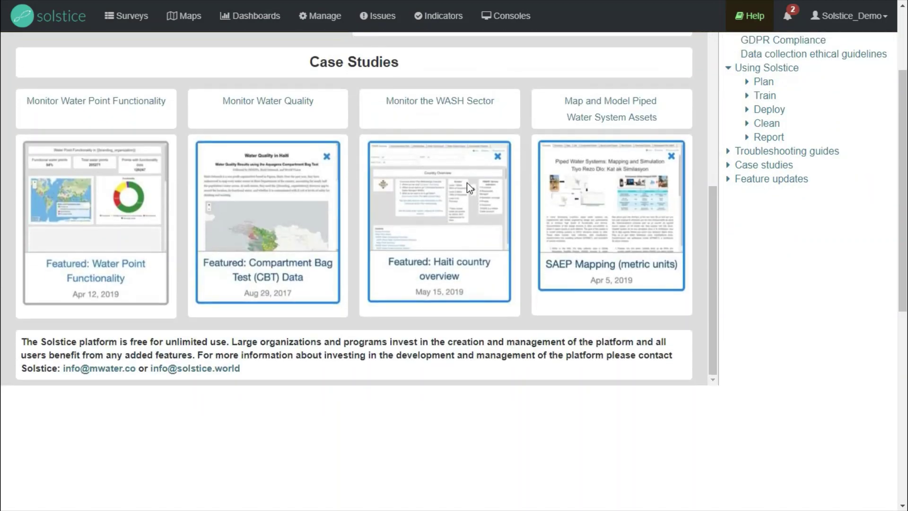